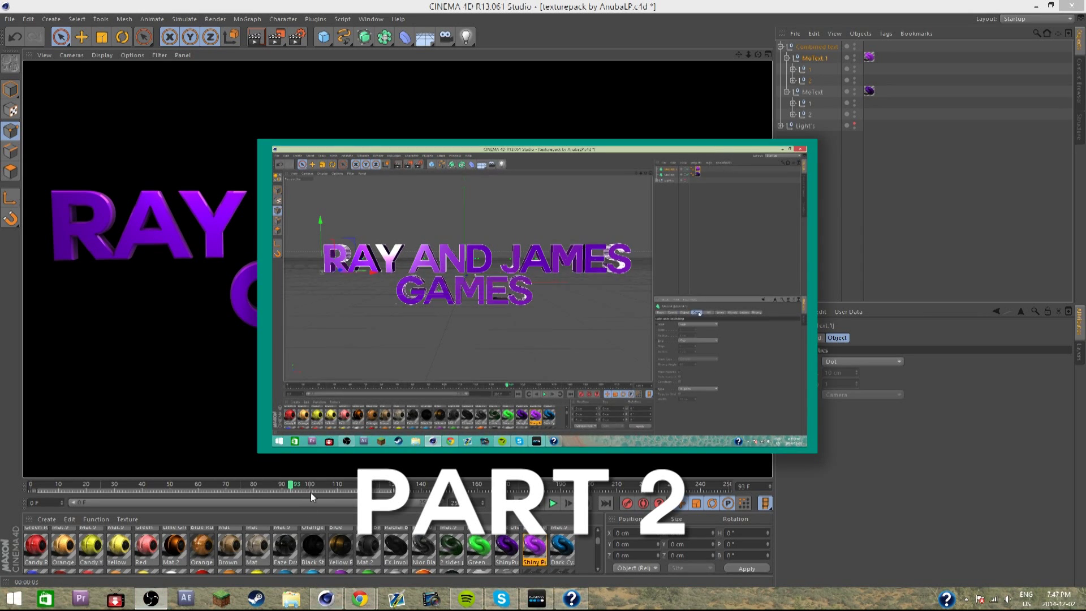
# - Scrub back to frame 38 and render a preview of the text animation
pyautogui.moveTo(311, 487); pyautogui.dragTo(421, 484)
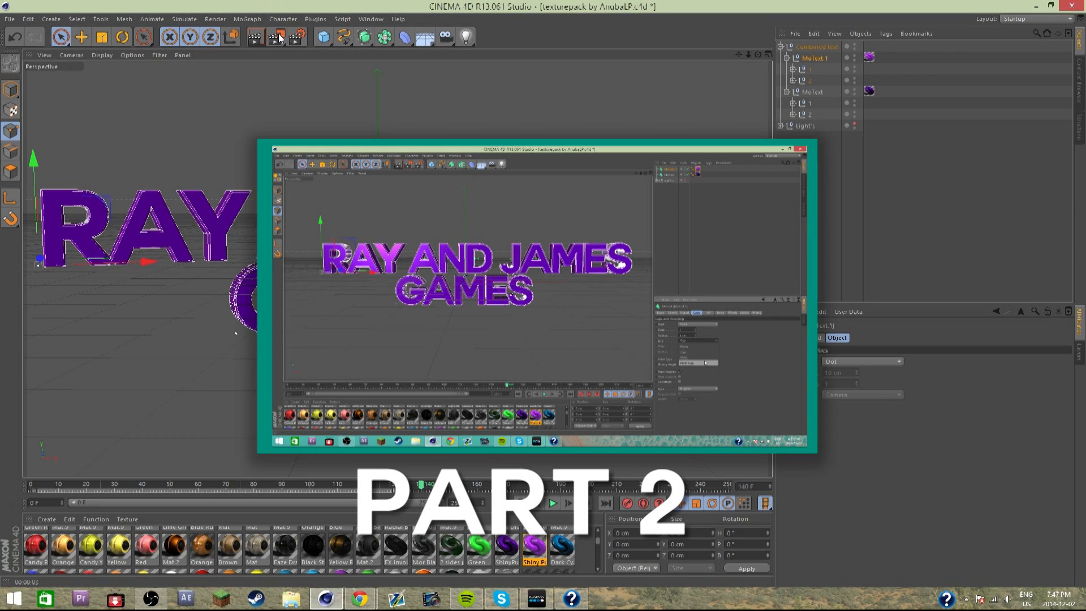
pyautogui.click(279, 39)
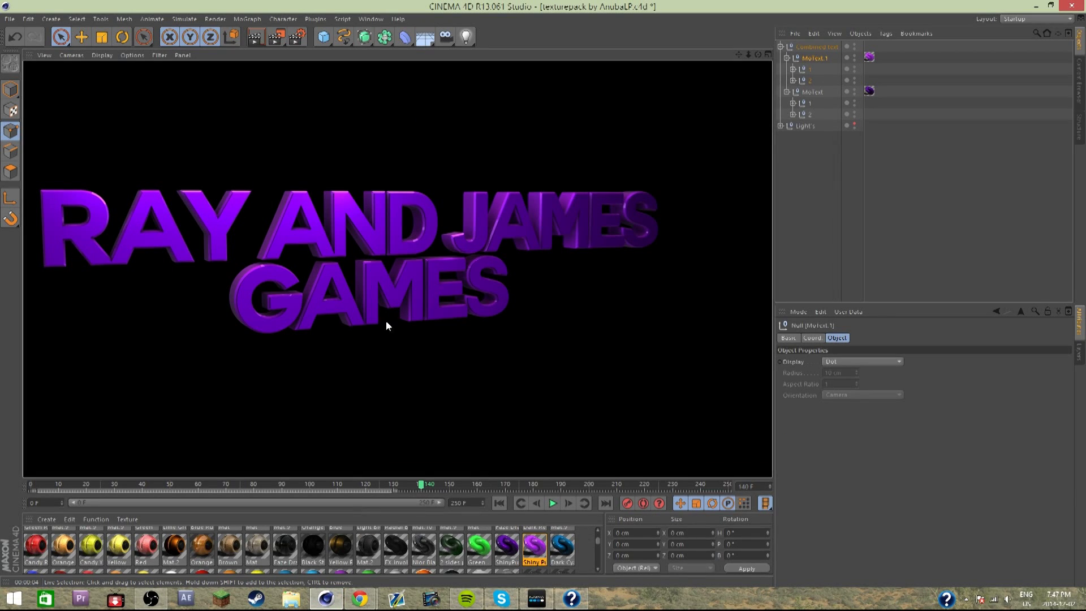
pyautogui.moveTo(229, 484); pyautogui.dragTo(338, 487)
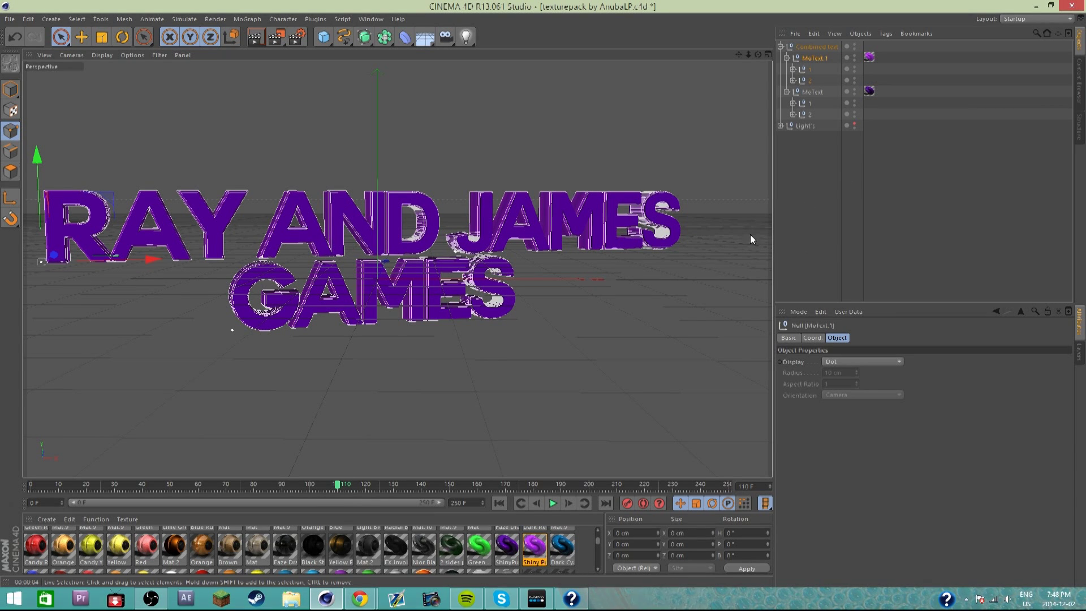
# - Add a Rectangle spline and a Helix spline to the scene
pyautogui.click(342, 39)
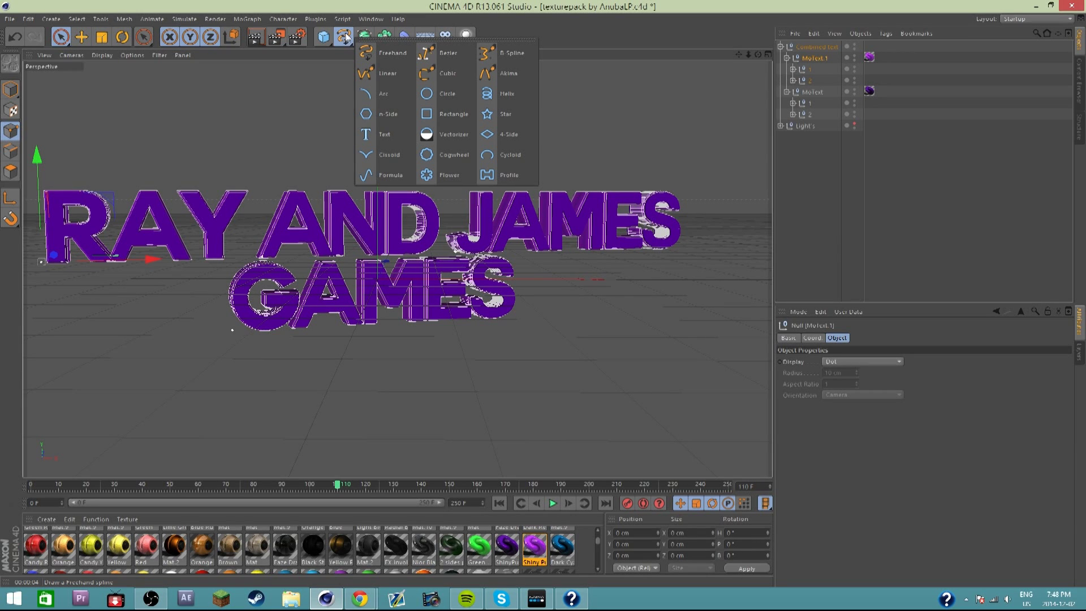
pyautogui.click(443, 113)
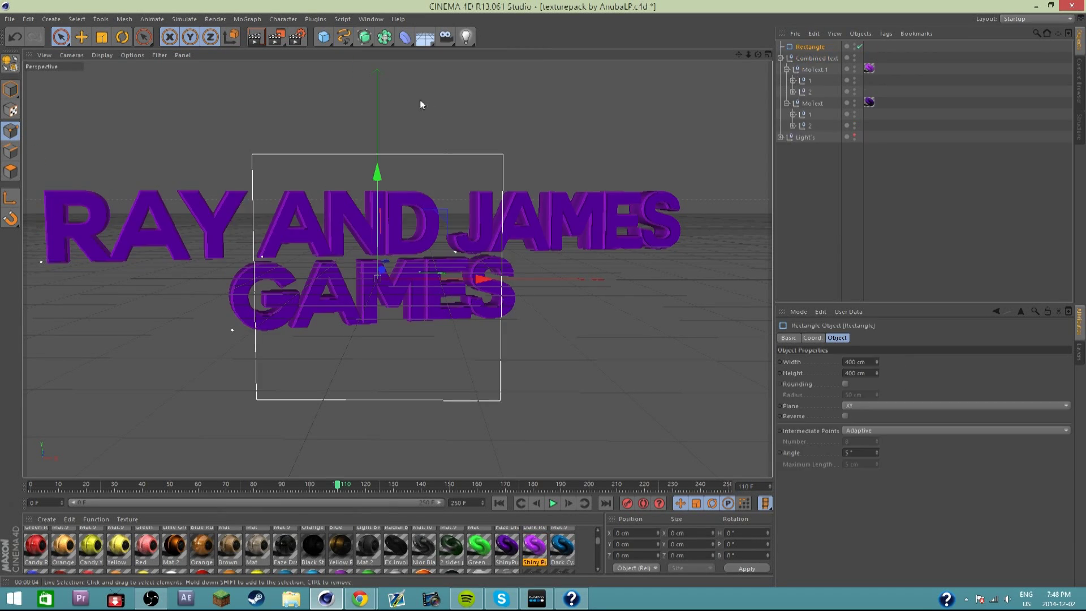
pyautogui.click(348, 37)
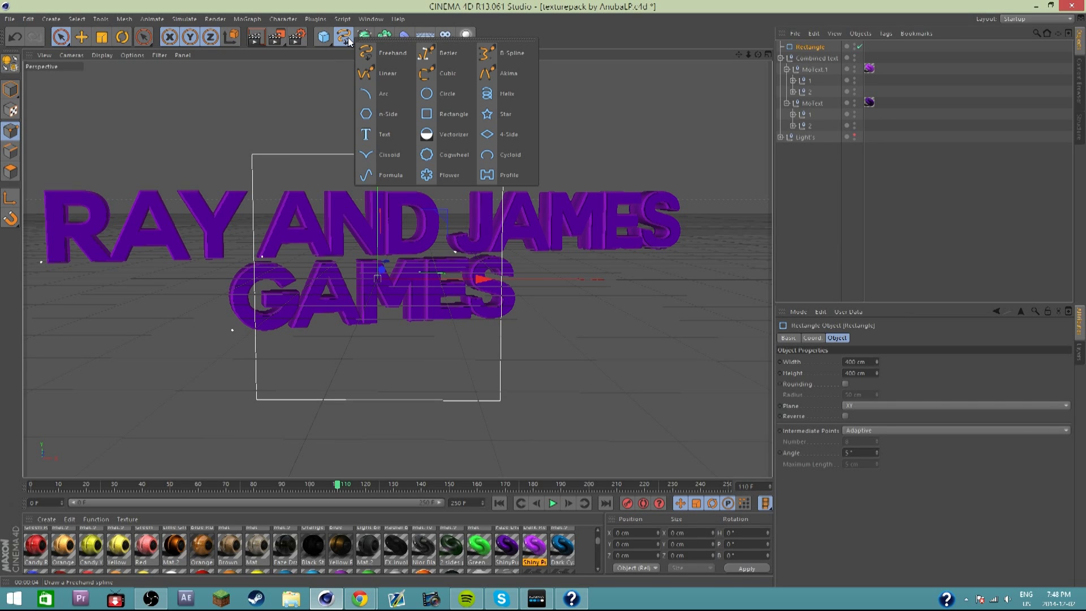
pyautogui.click(491, 95)
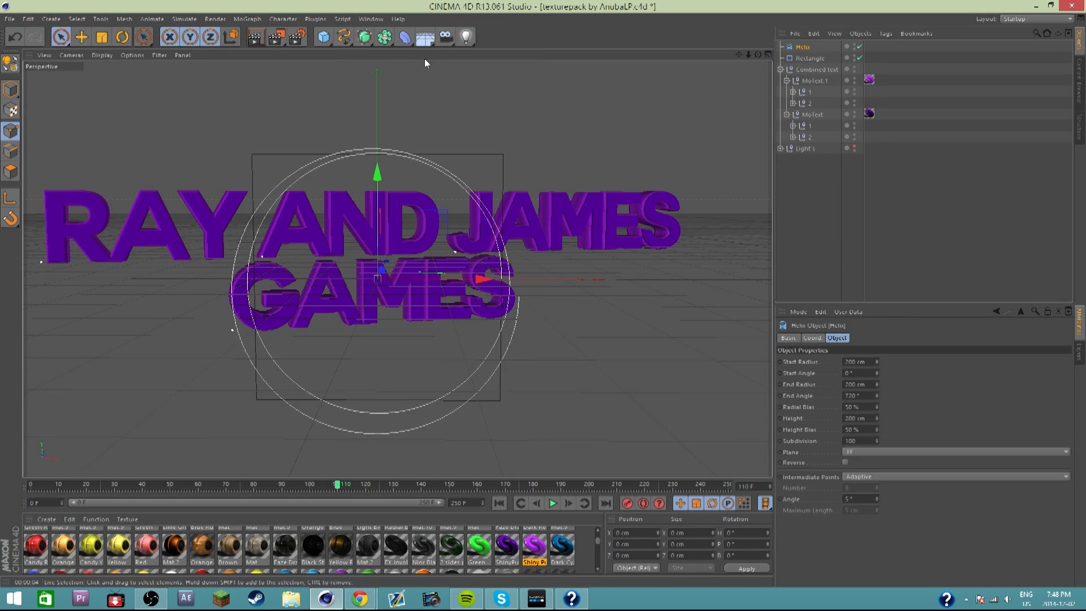
# - Add a Sweep NURBS and put the Helix inside it
pyautogui.click(363, 37)
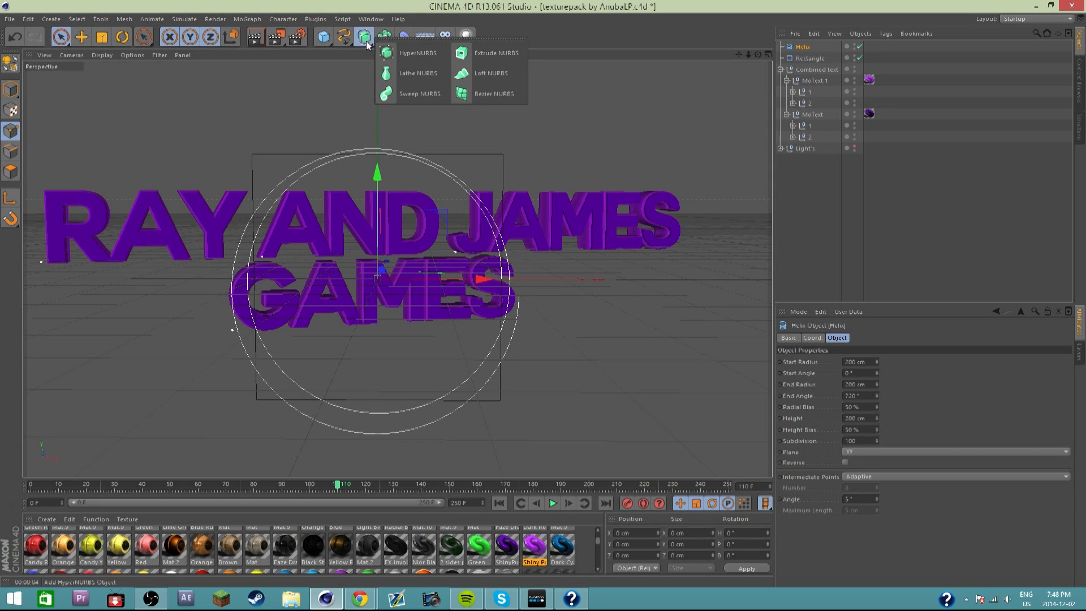
pyautogui.click(418, 92)
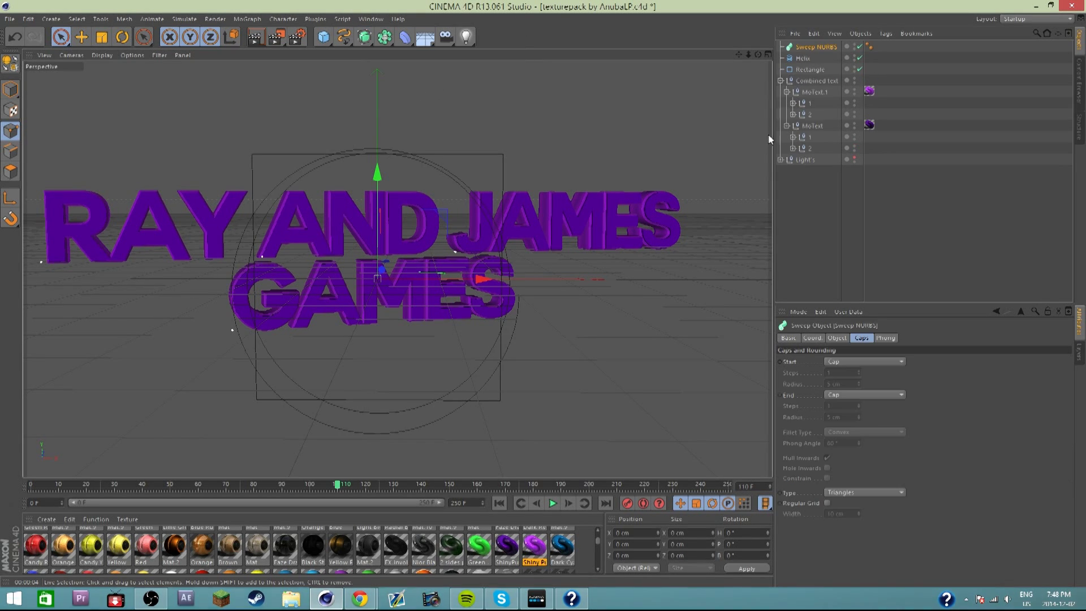
pyautogui.moveTo(807, 60)
pyautogui.mouseDown()
pyautogui.moveTo(818, 49)
pyautogui.moveTo(805, 76)
pyautogui.mouseUp()
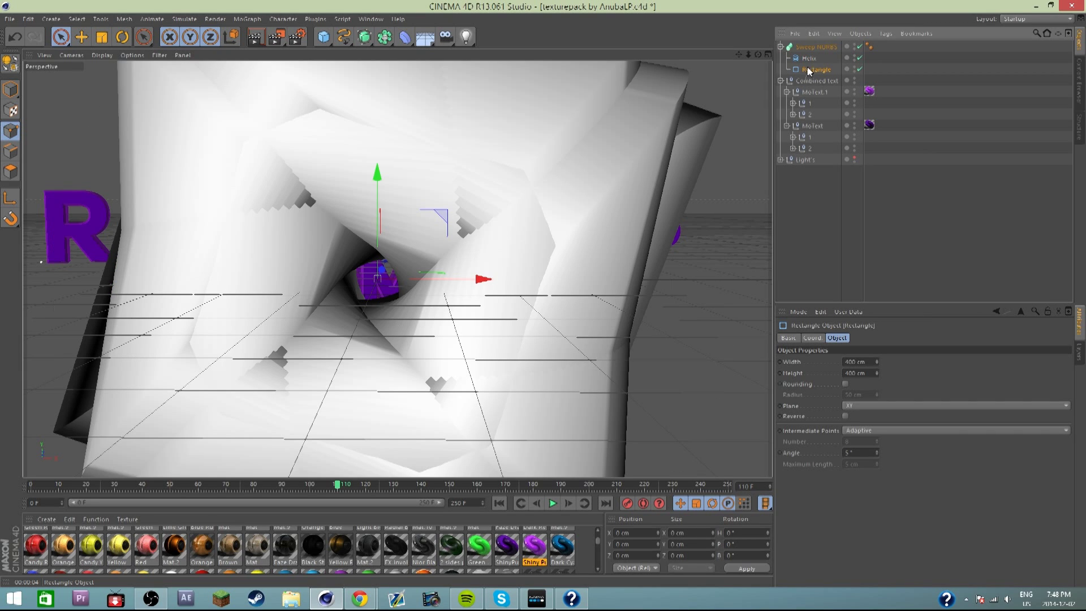
# - Put the Rectangle into the Sweep NURBS, size it 10 × 10 cm, then delete it
pyautogui.moveTo(813, 57); pyautogui.dragTo(813, 57)
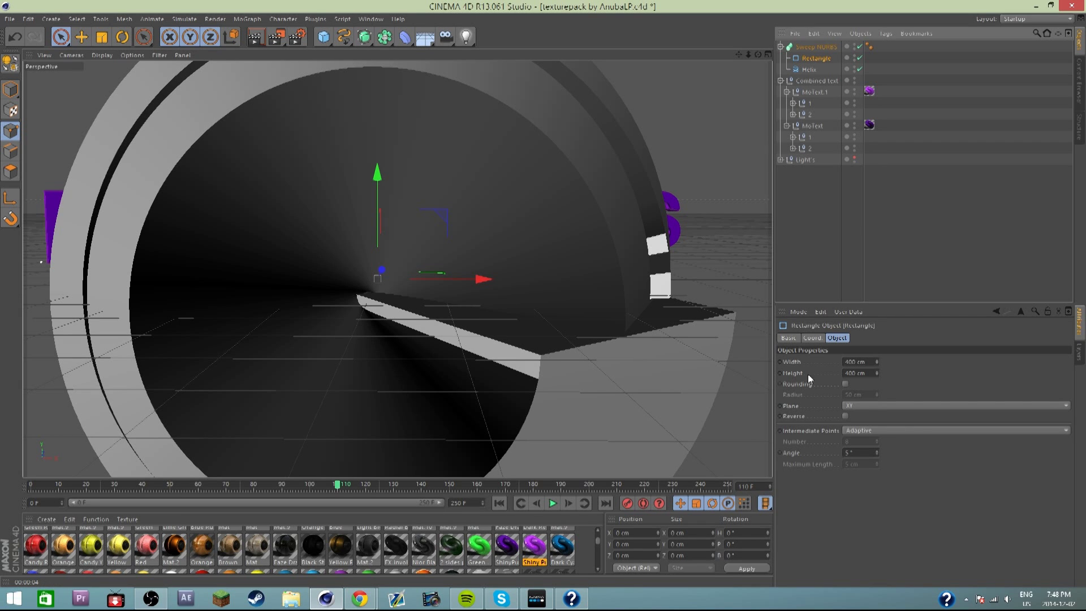
pyautogui.moveTo(877, 361); pyautogui.dragTo(876, 364)
pyautogui.write('10')
pyautogui.press('Return')
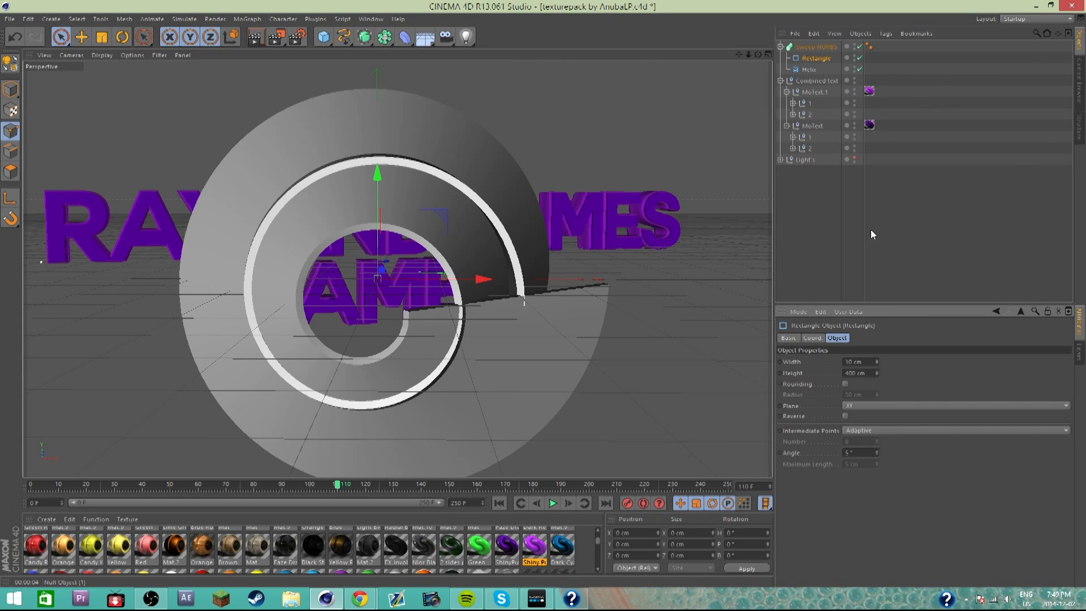
pyautogui.write('10')
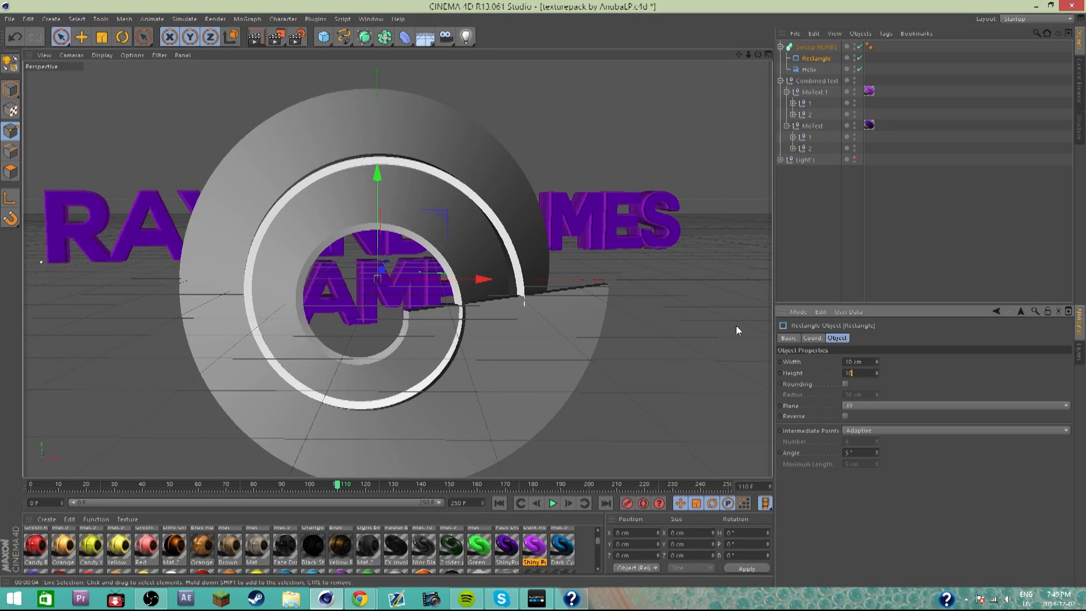
pyautogui.press('Return')
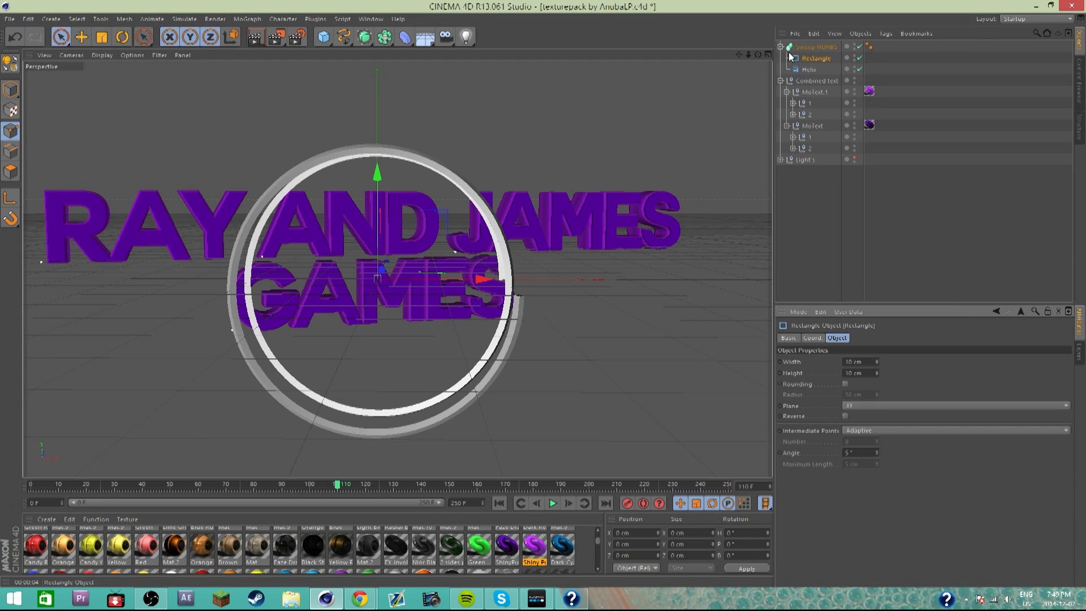
pyautogui.moveTo(758, 55); pyautogui.dragTo(724, 75)
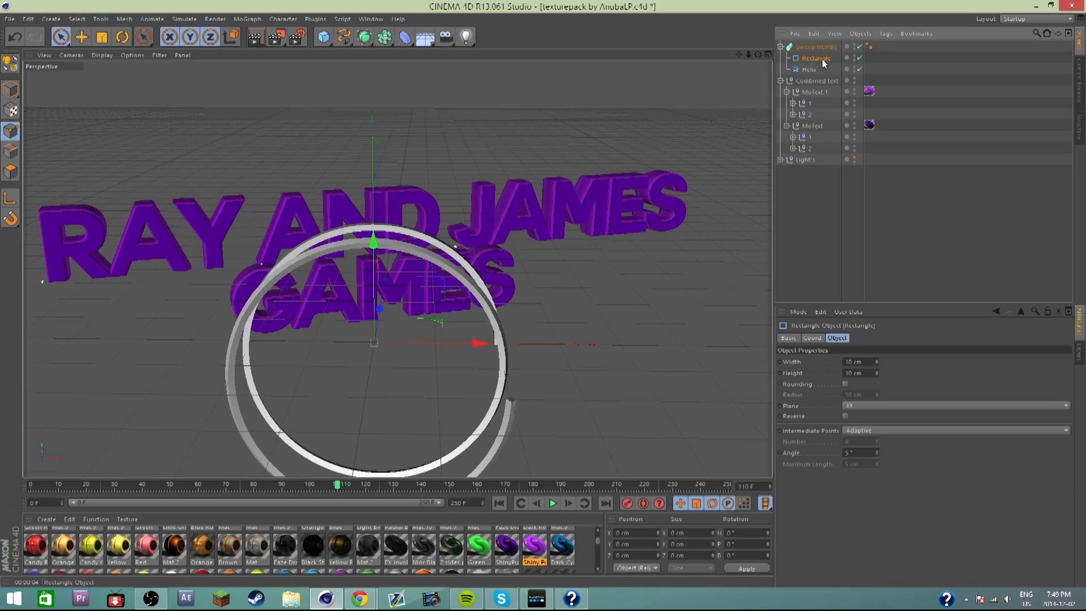
pyautogui.press('Delete')
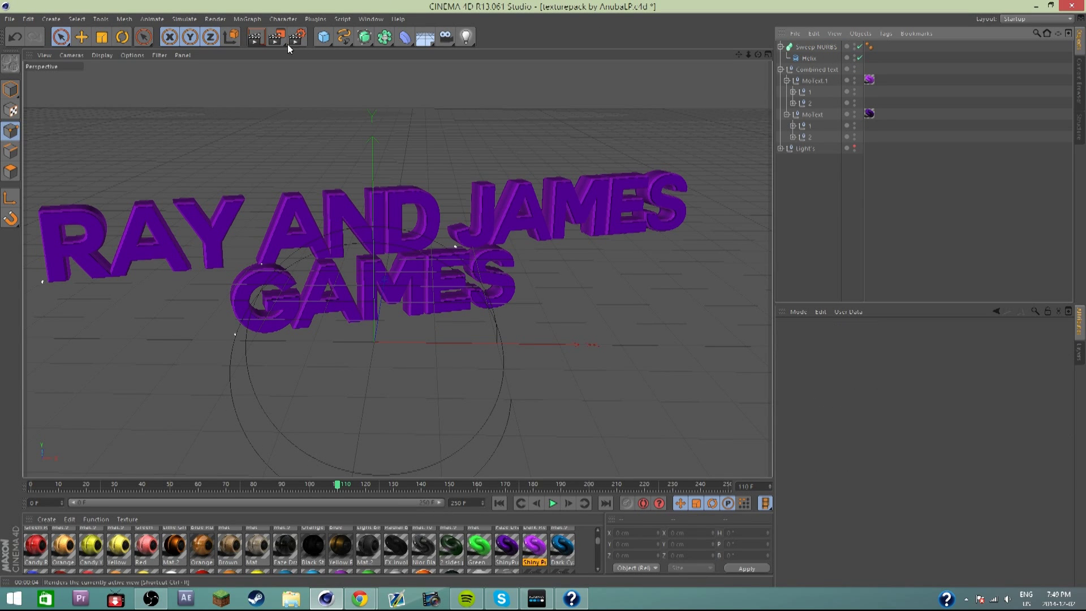
# - Add a Circle spline and place it in the Sweep NURBS as the profile
pyautogui.click(351, 40)
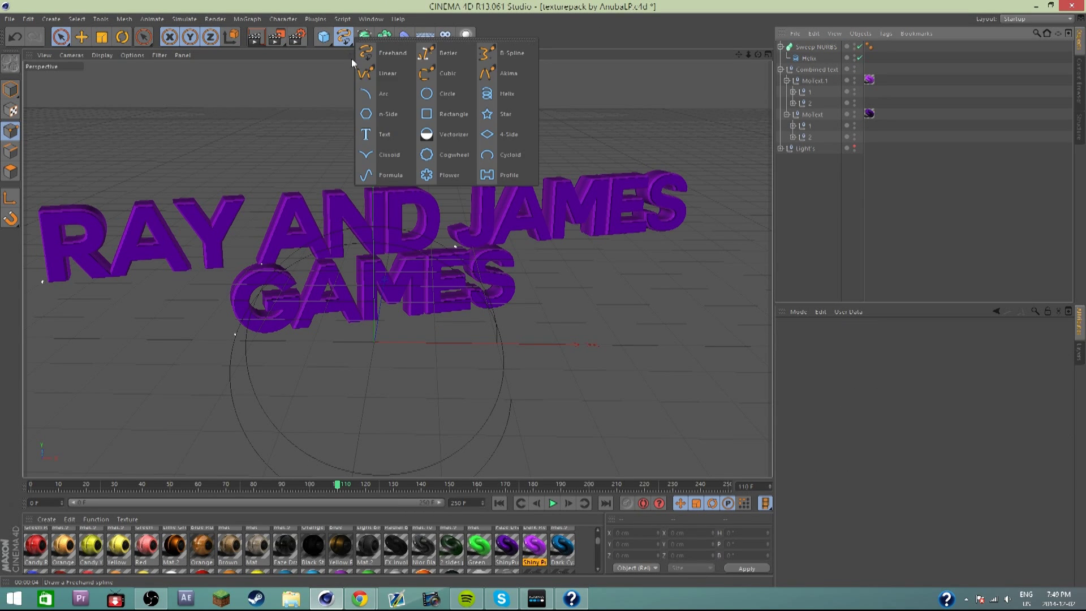
pyautogui.click(439, 91)
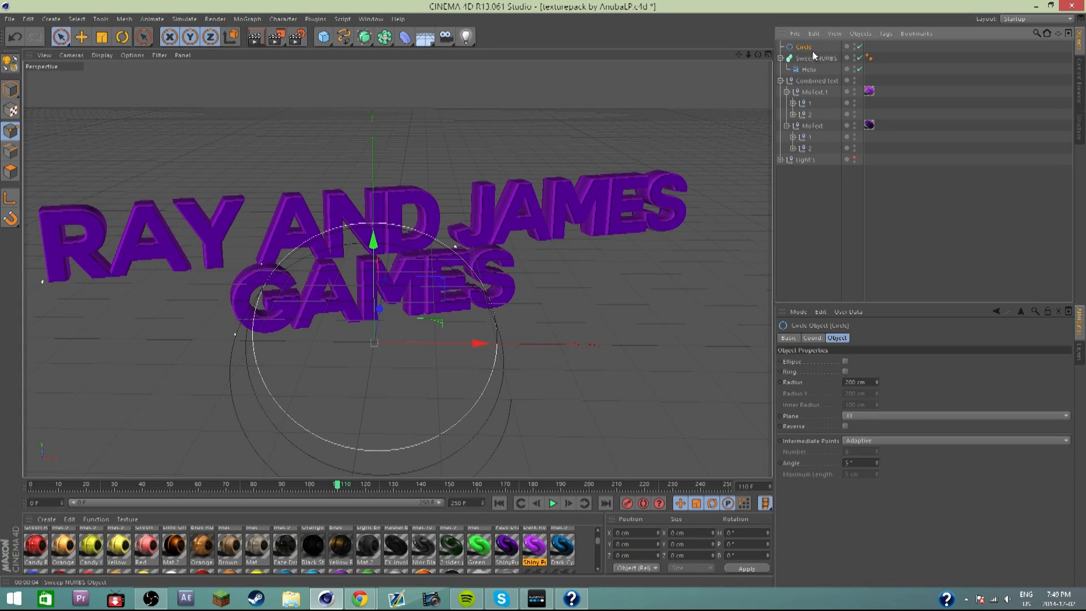
pyautogui.moveTo(813, 53); pyautogui.dragTo(801, 69)
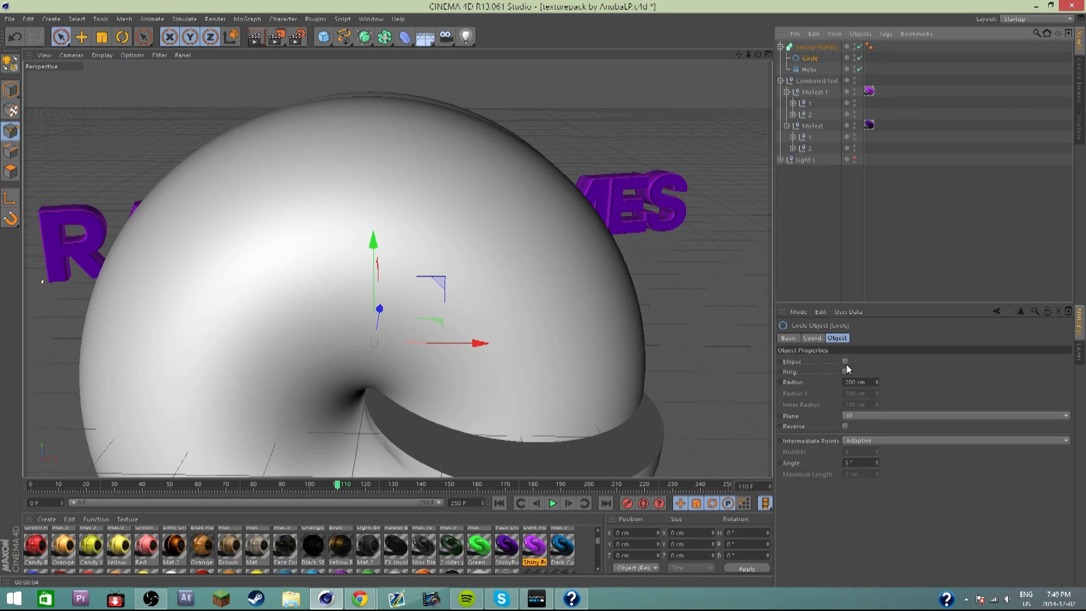
# - Set the Circle profile radius to 5 cm and view the text head-on
pyautogui.moveTo(879, 385); pyautogui.dragTo(876, 387)
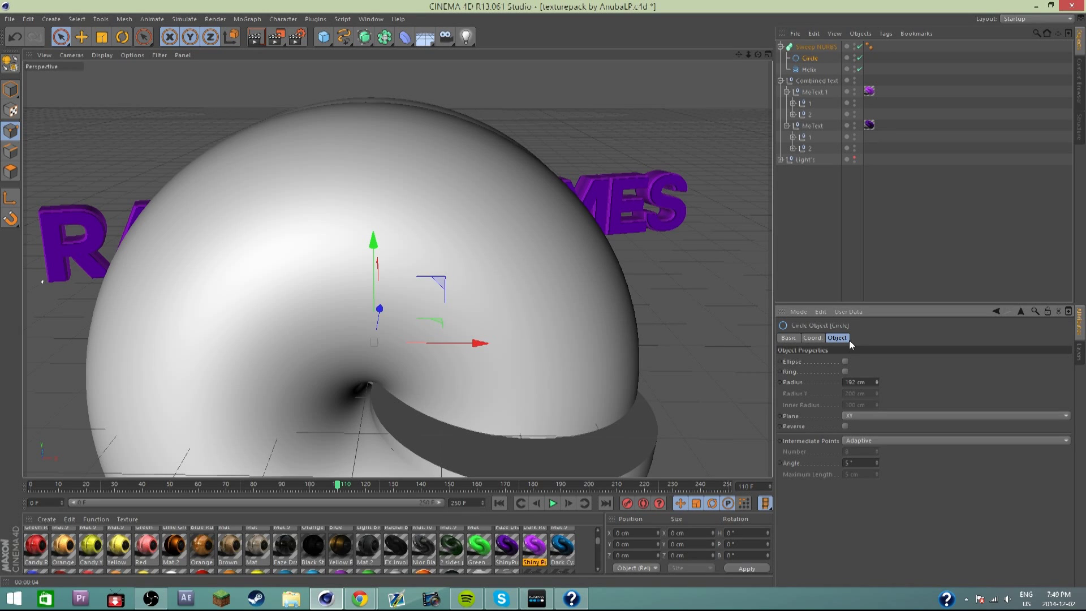
pyautogui.moveTo(874, 382); pyautogui.dragTo(877, 384)
pyautogui.click(866, 383)
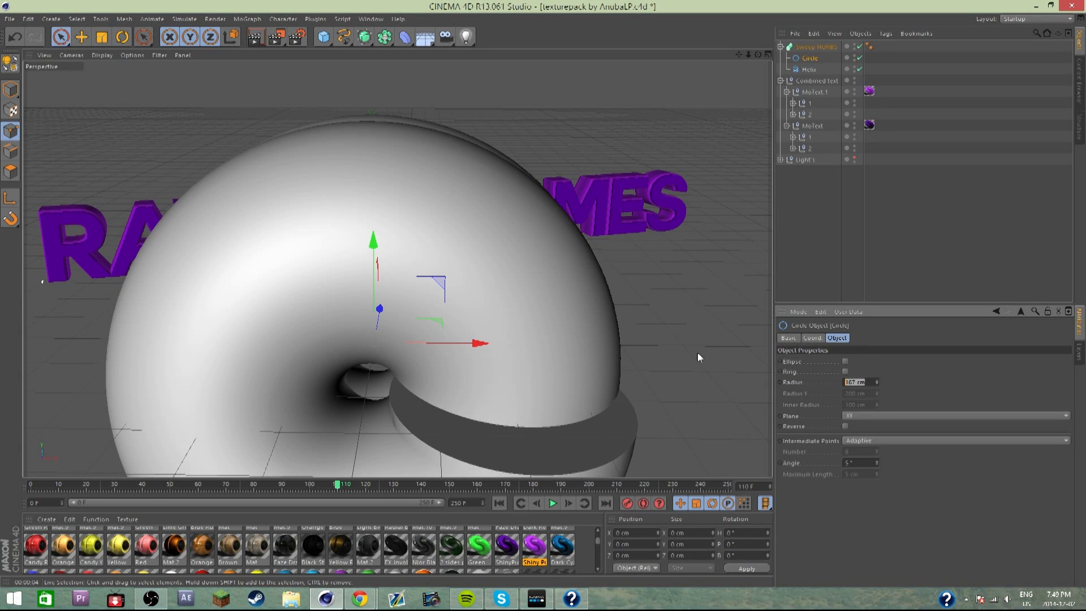
pyautogui.write('10')
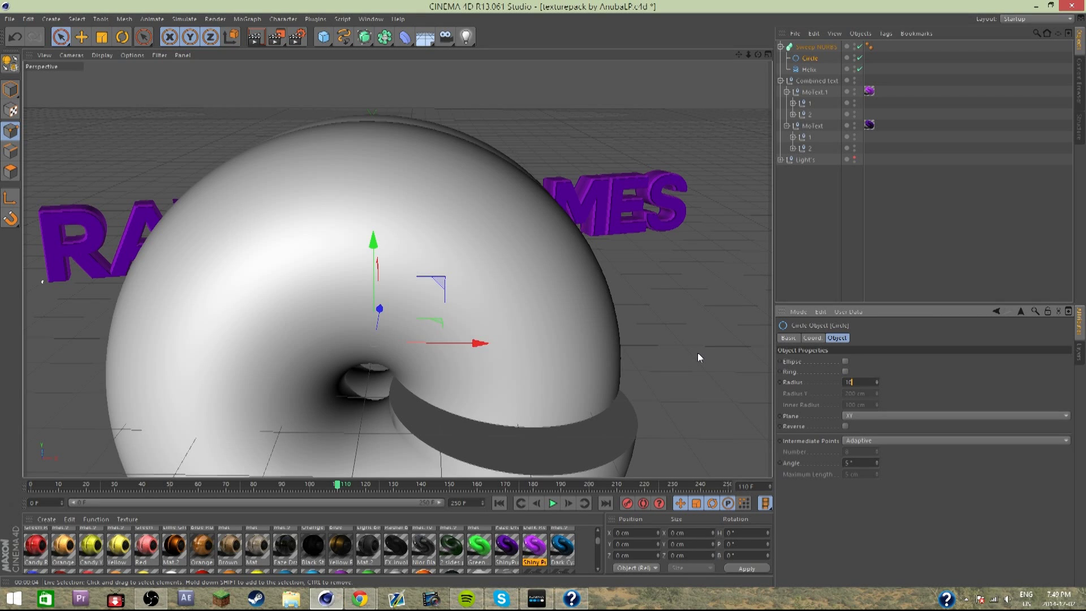
pyautogui.press('Return')
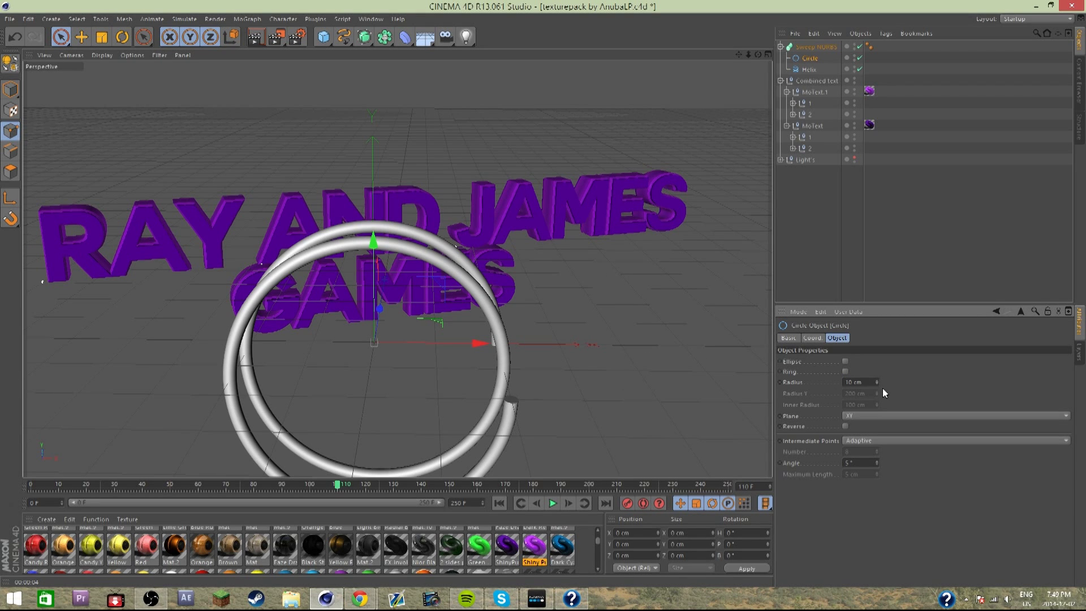
pyautogui.moveTo(877, 384); pyautogui.dragTo(877, 384)
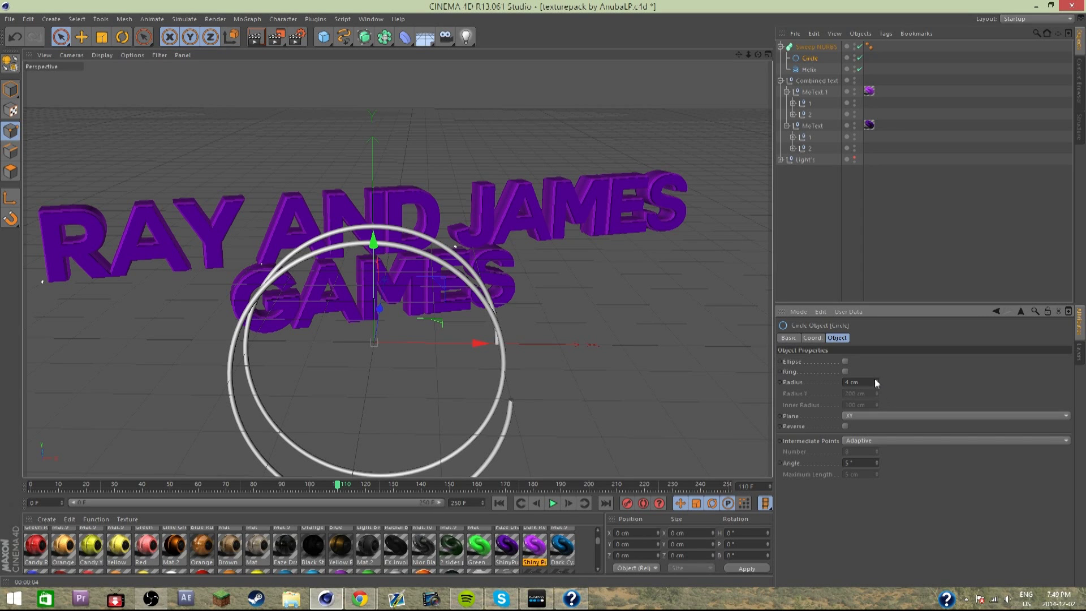
pyautogui.click(877, 380)
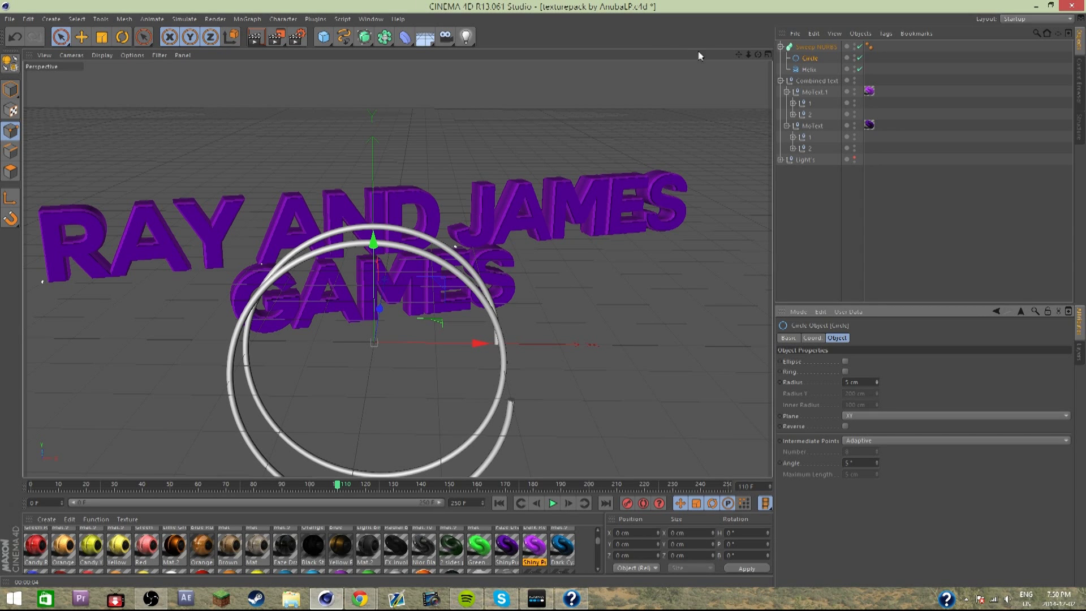
pyautogui.moveTo(758, 55); pyautogui.dragTo(755, 105)
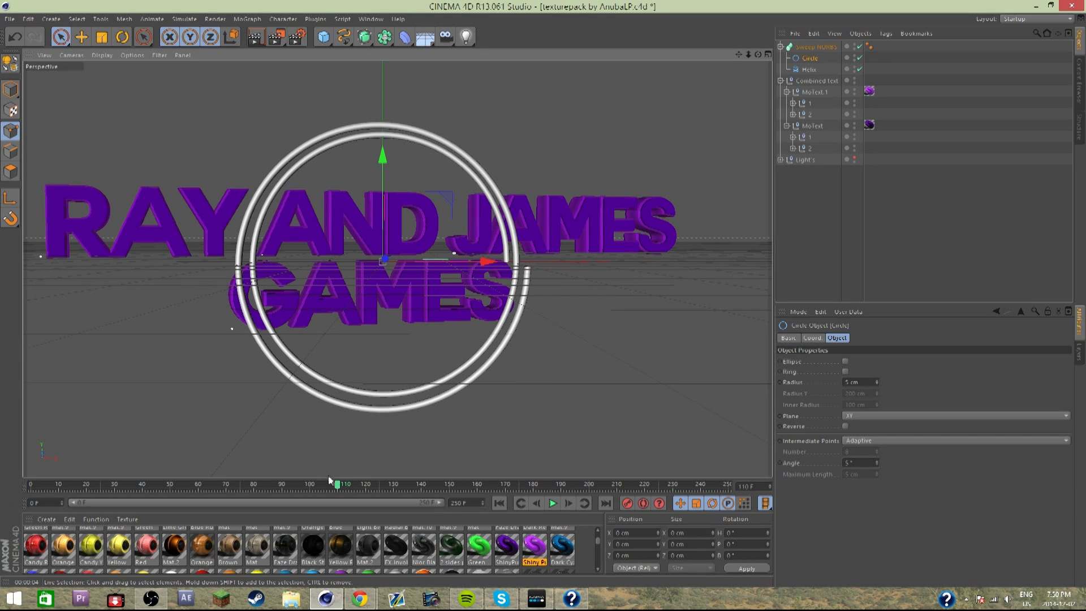
# - Go to frame 67, rotate the sweep rings, and slide the helix left along X
pyautogui.moveTo(337, 484)
pyautogui.mouseDown()
pyautogui.moveTo(217, 498)
pyautogui.moveTo(378, 490)
pyautogui.moveTo(338, 496)
pyautogui.mouseUp()
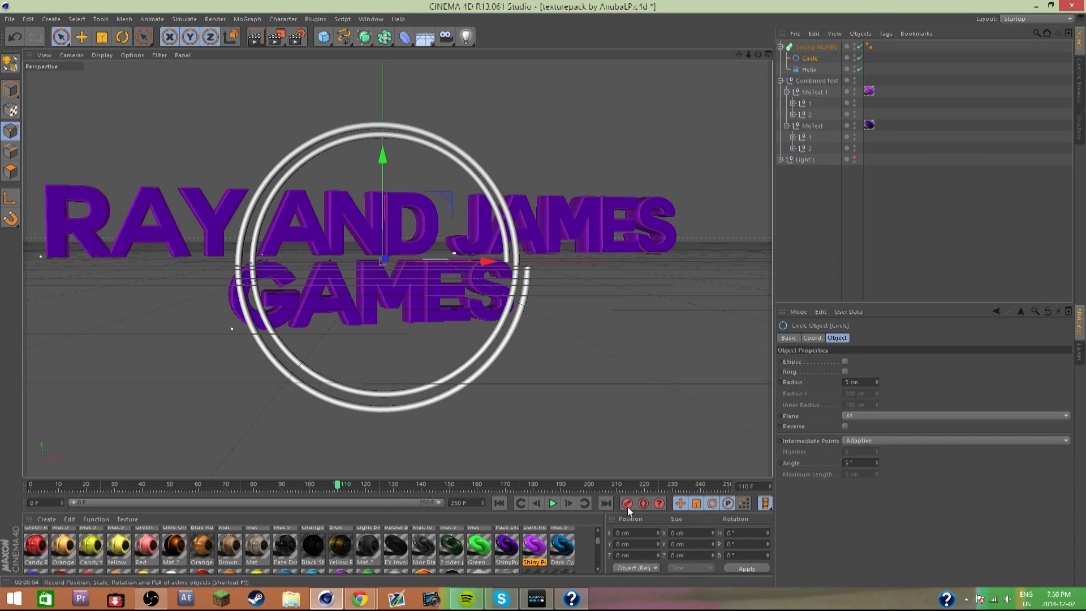
pyautogui.click(817, 46)
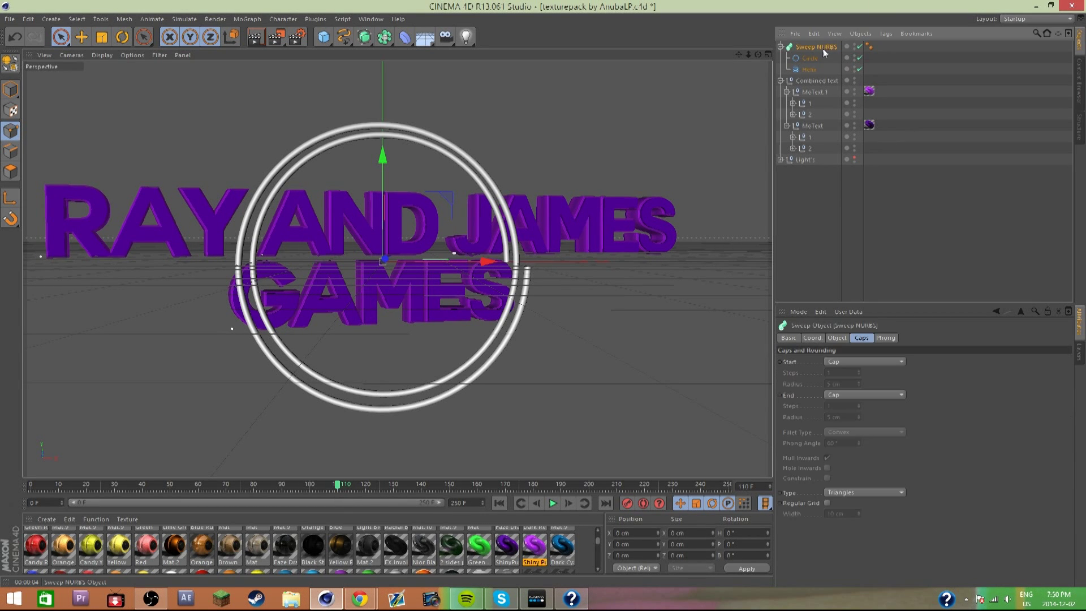
pyautogui.click(124, 36)
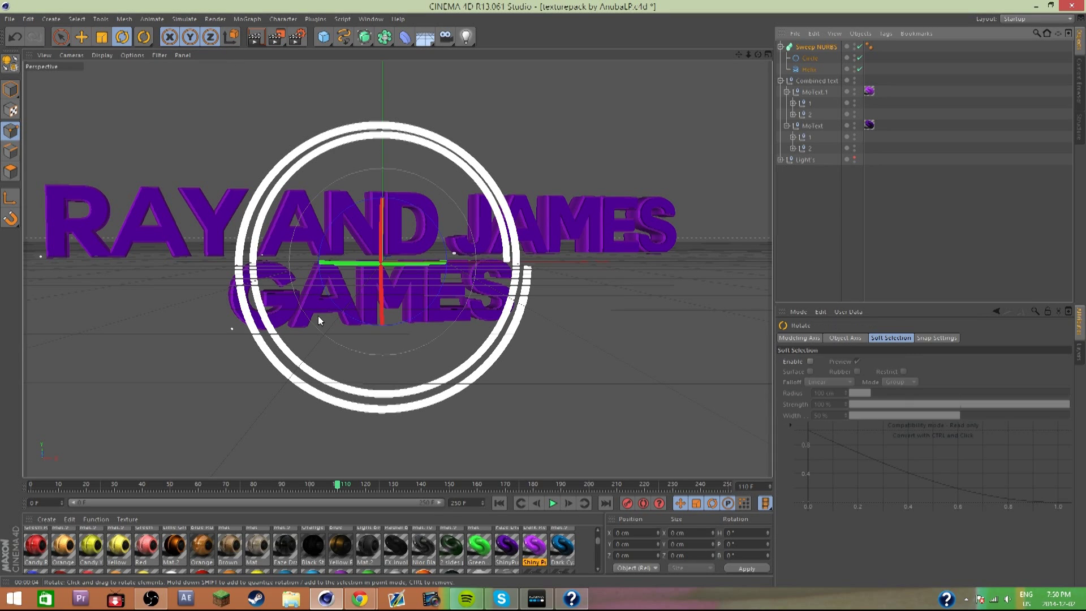
pyautogui.moveTo(354, 275); pyautogui.dragTo(490, 306)
pyautogui.click(60, 37)
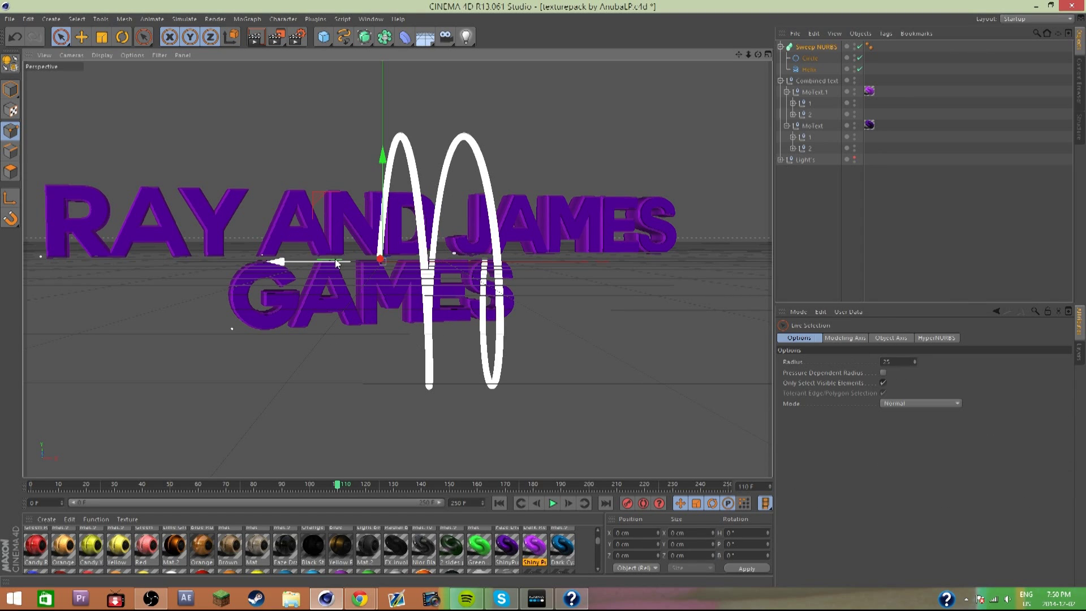
pyautogui.moveTo(338, 263); pyautogui.dragTo(306, 281)
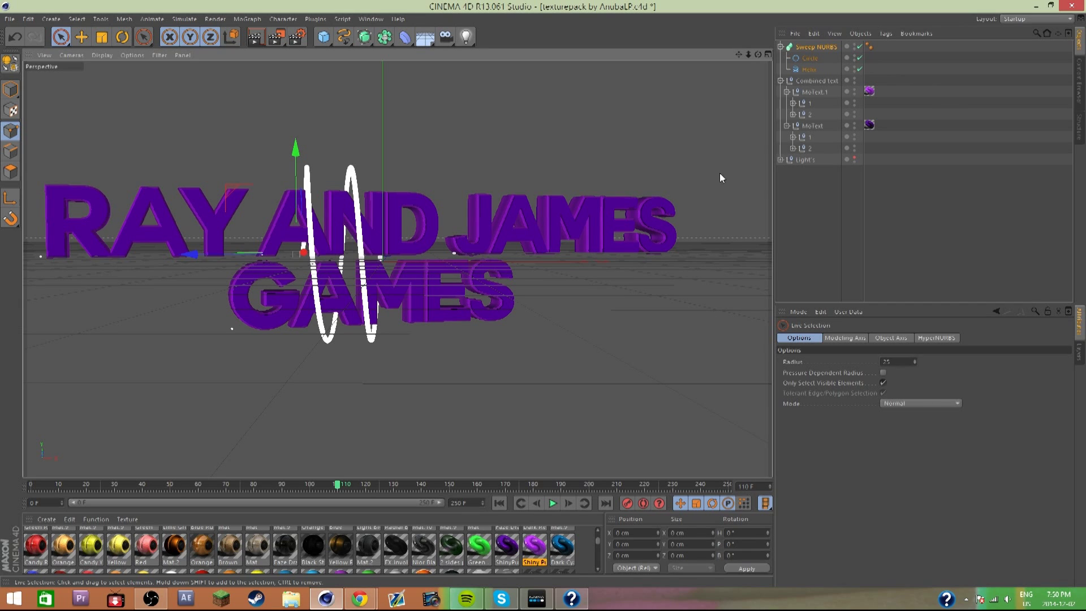
# - Scale the Sweep NURBS to stretch the helix taller vertically
pyautogui.click(810, 58)
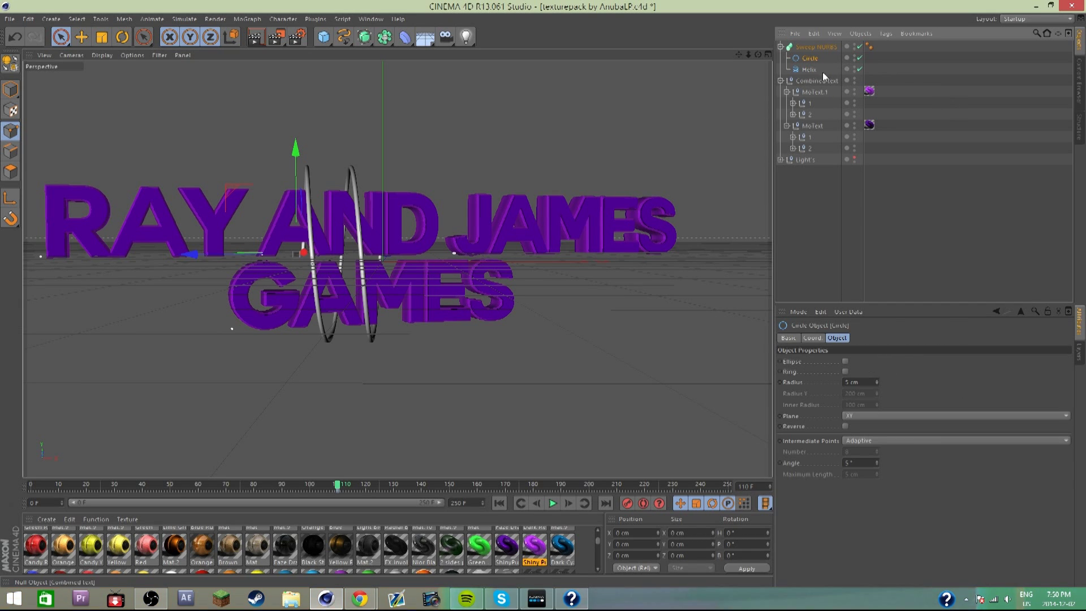
pyautogui.click(809, 69)
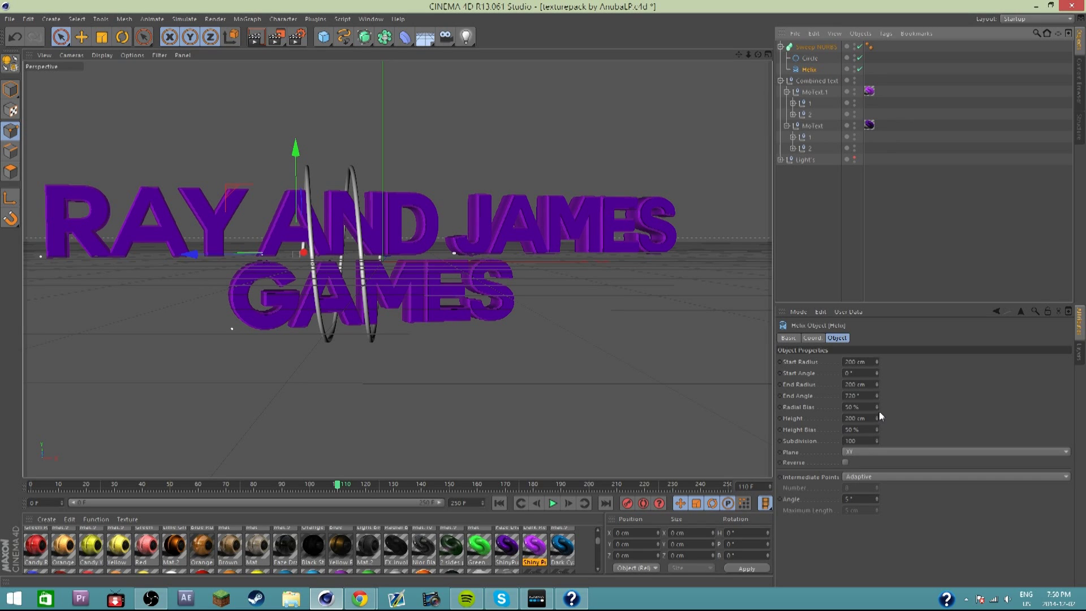
pyautogui.click(816, 46)
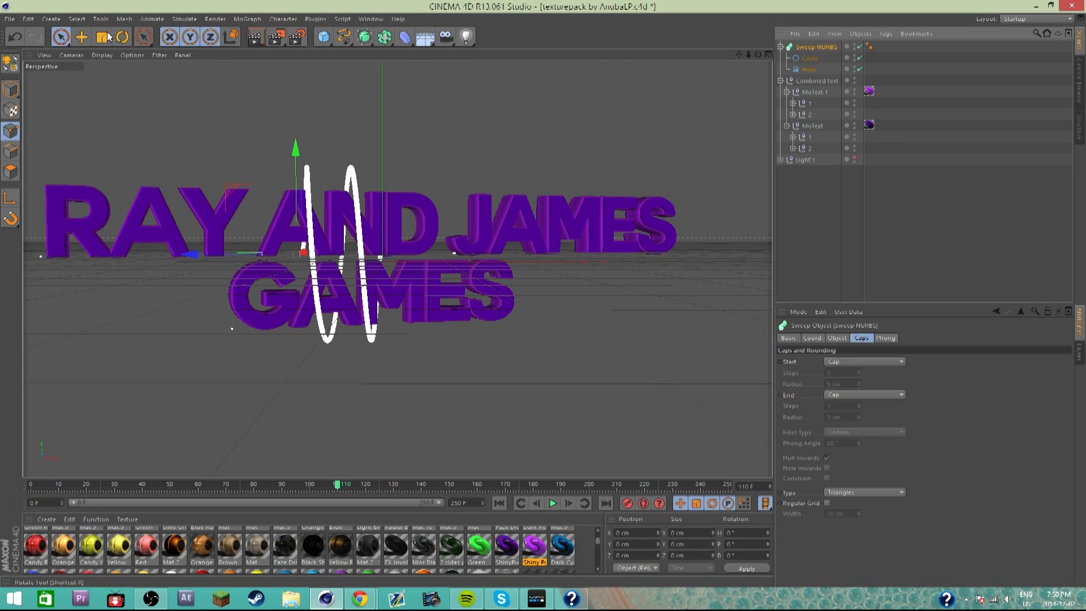
pyautogui.press('t')
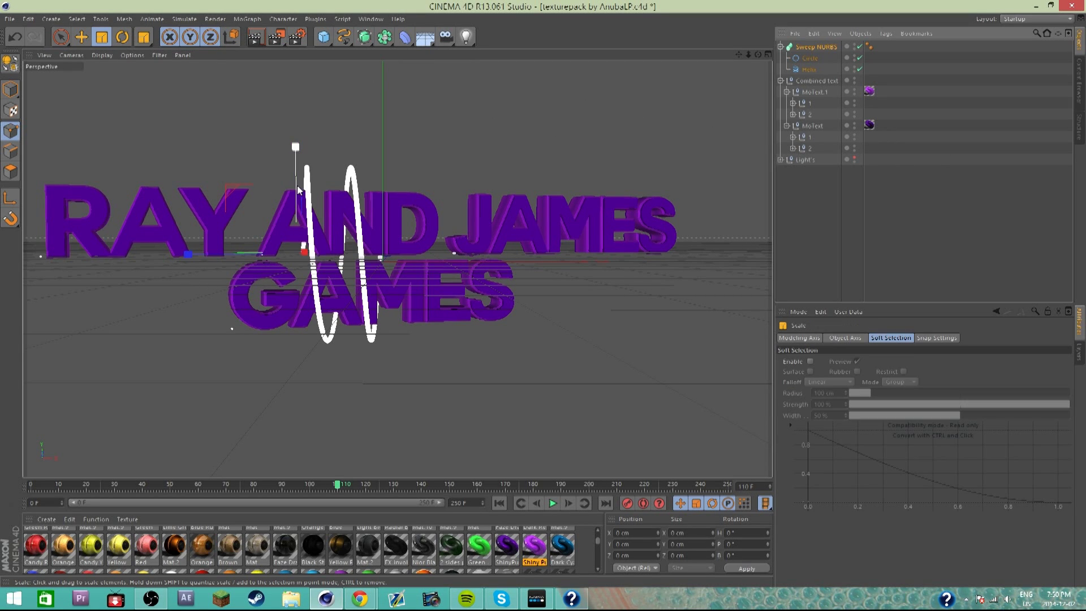
pyautogui.moveTo(295, 147); pyautogui.dragTo(300, 183)
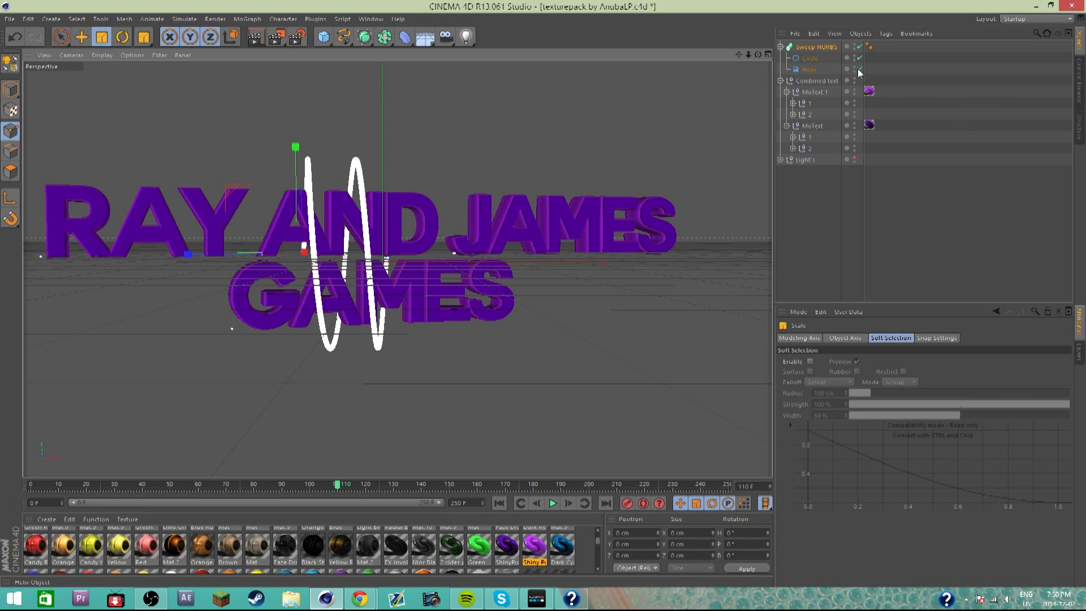
# - Raise the Helix Radial Bias to 100% and reduce its Start Radius
pyautogui.click(810, 58)
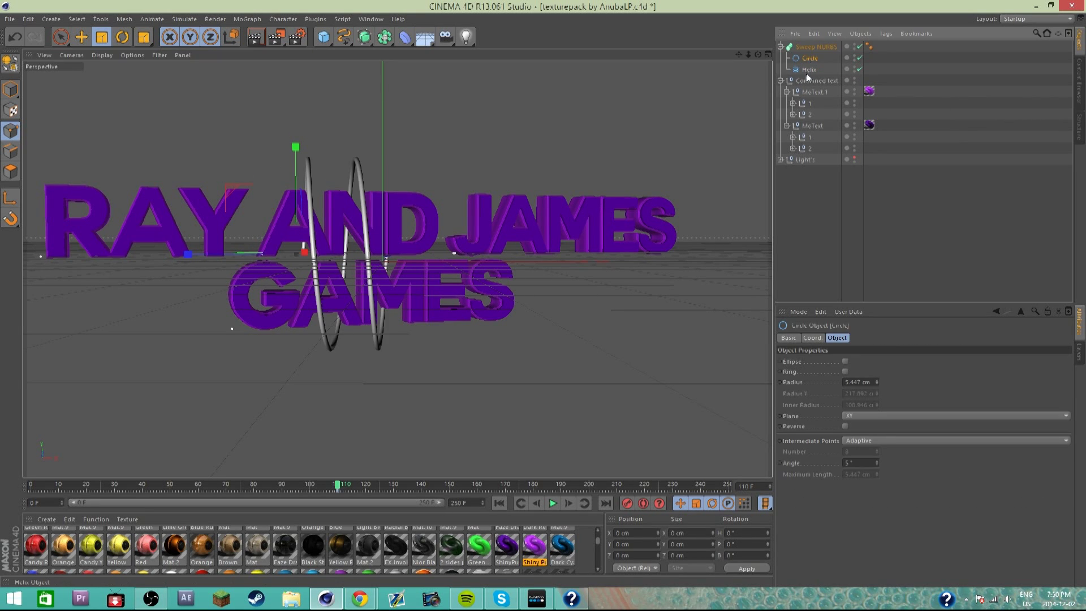
pyautogui.click(810, 70)
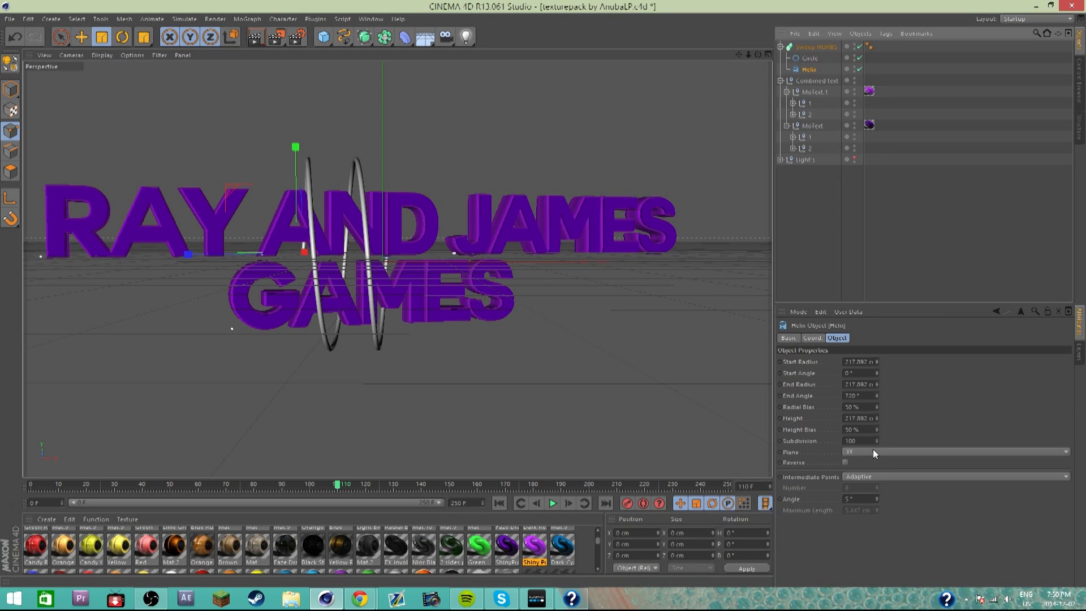
pyautogui.click(877, 406)
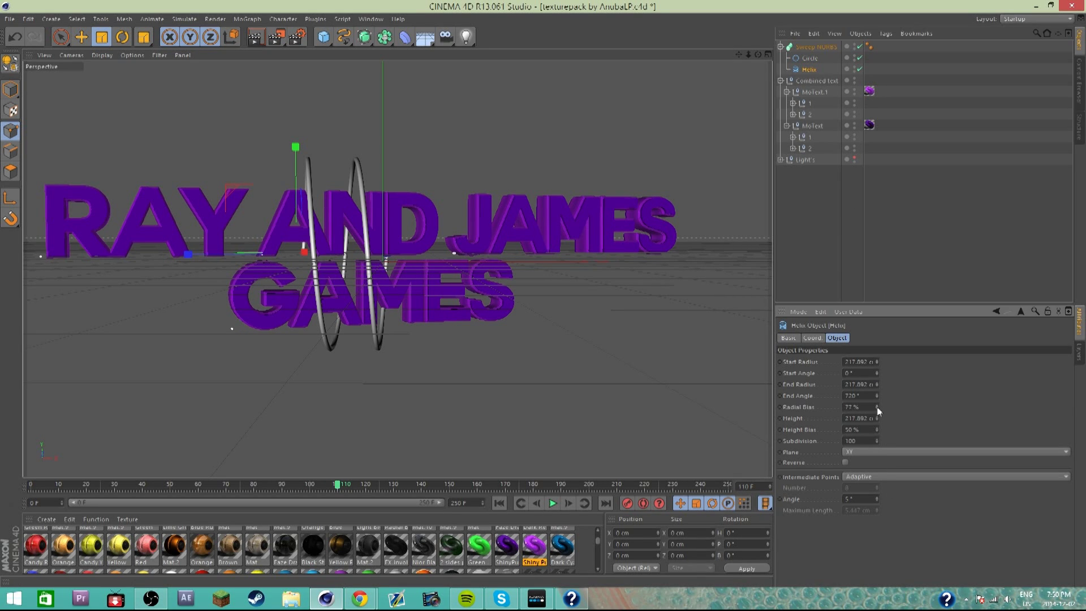
pyautogui.click(876, 407)
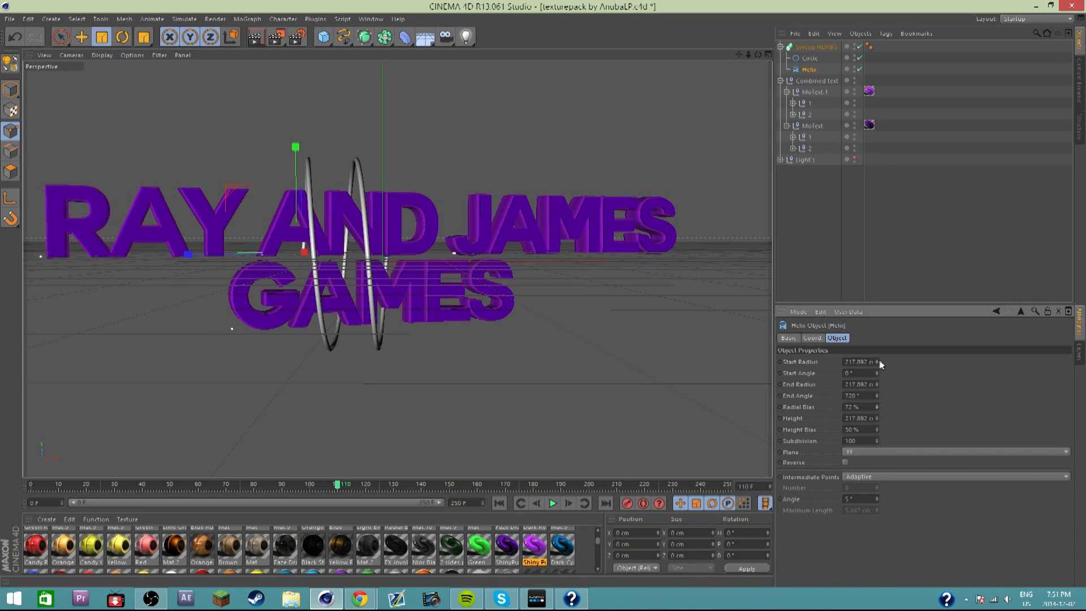
pyautogui.moveTo(879, 361); pyautogui.dragTo(878, 359)
# - Make the Helix much taller and increase its End Angle for more turns
pyautogui.click(878, 417)
pyautogui.moveTo(878, 419); pyautogui.dragTo(879, 419)
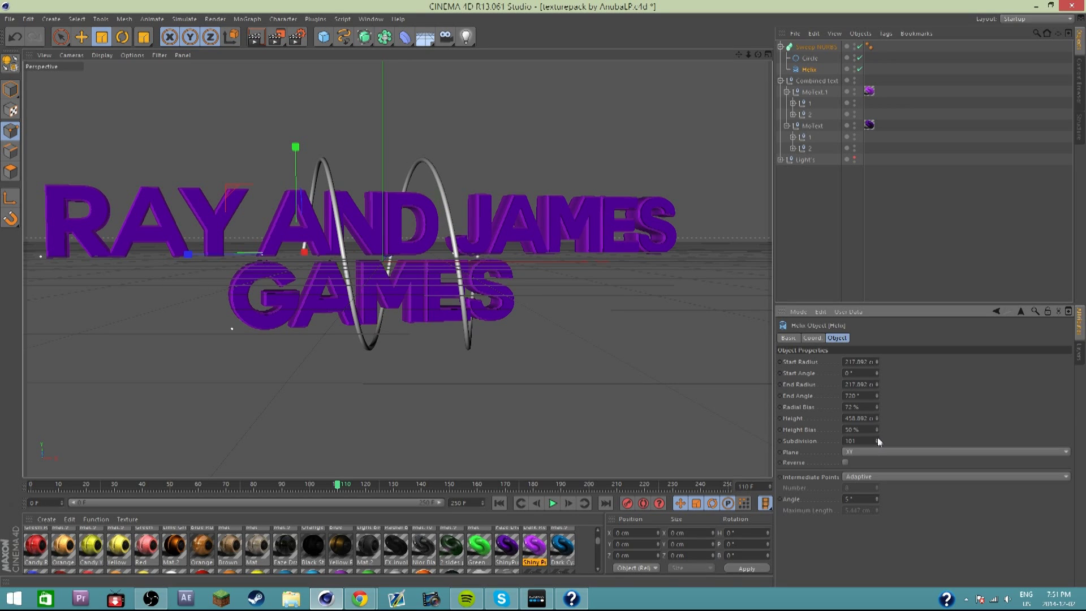
pyautogui.click(877, 440)
pyautogui.moveTo(877, 429); pyautogui.dragTo(876, 429)
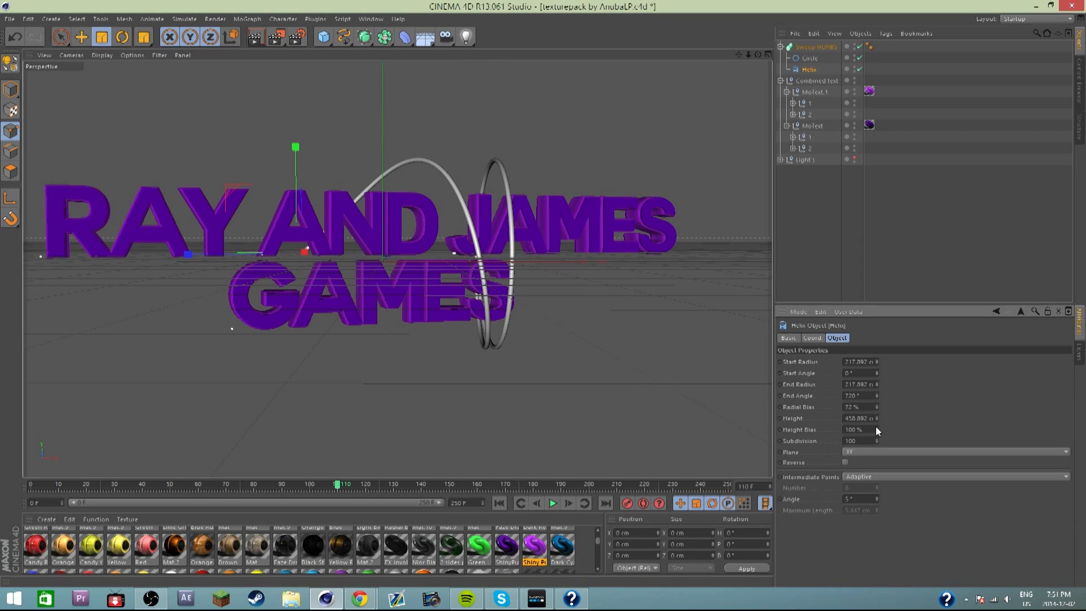
pyautogui.hotkey('ctrl', 'z')
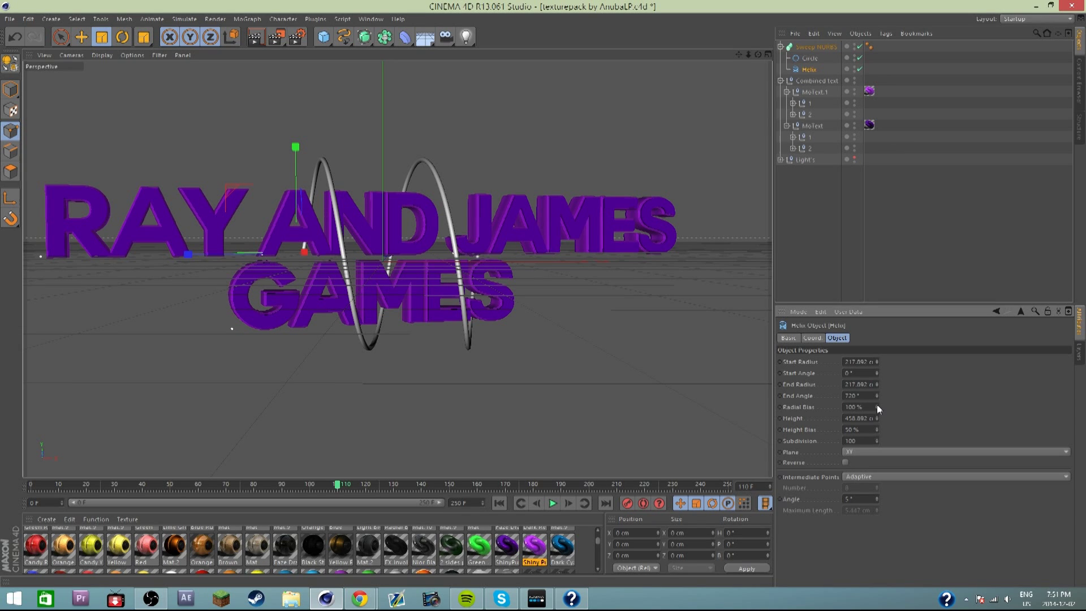
pyautogui.moveTo(876, 395); pyautogui.dragTo(878, 421)
# - Set the Helix End Angle to 1073° and tilt the helix 11.2°
pyautogui.click(876, 419)
pyautogui.click(60, 38)
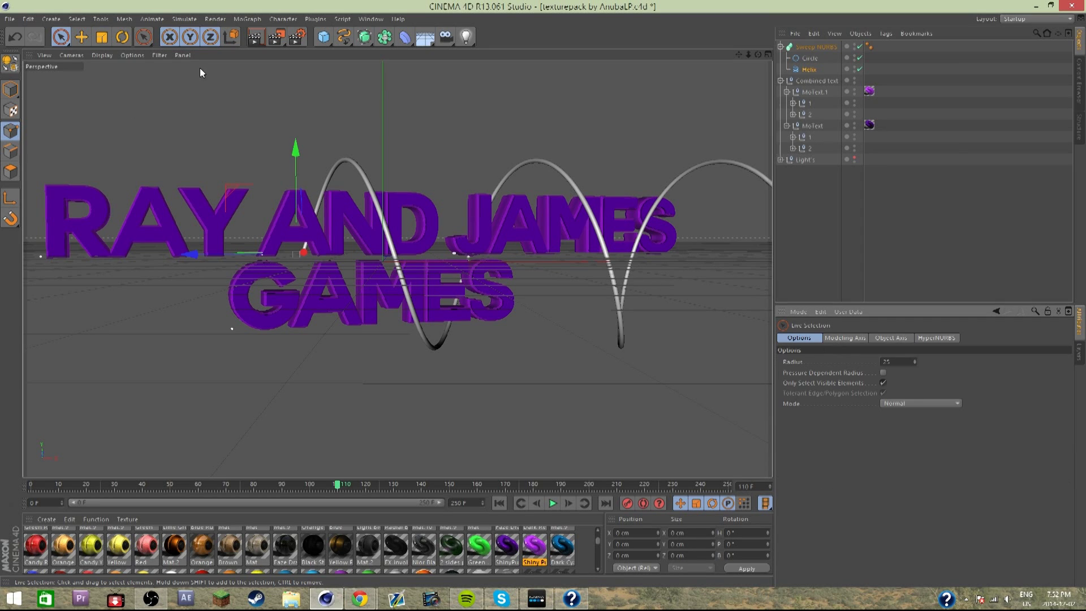
pyautogui.click(122, 36)
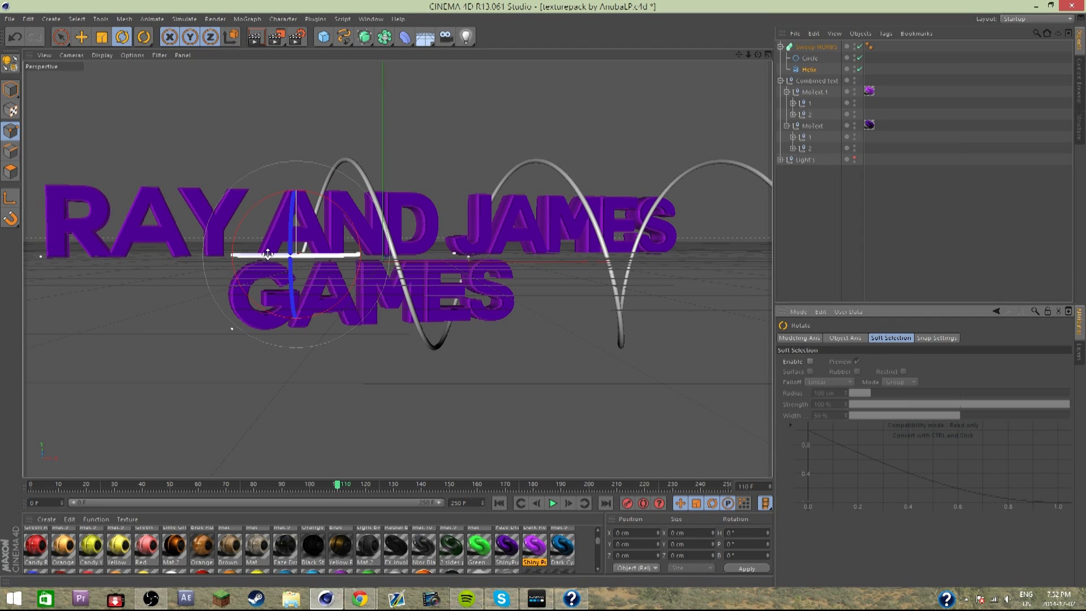
pyautogui.moveTo(269, 254)
pyautogui.mouseDown()
pyautogui.moveTo(294, 248)
pyautogui.moveTo(284, 246)
pyautogui.mouseUp()
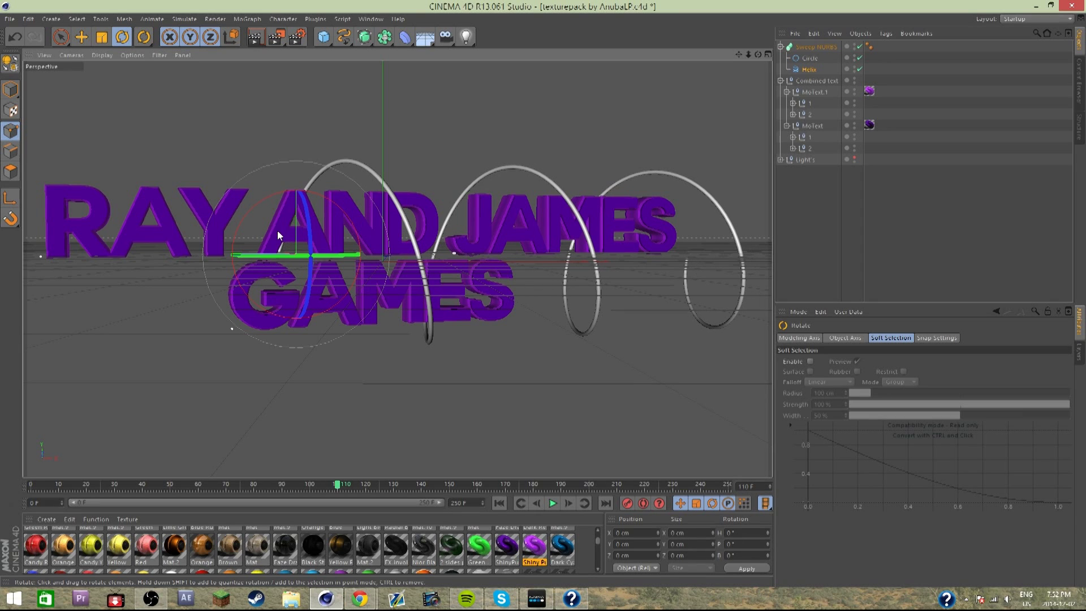
# - Slide the helix left across the text and raise its Height to about 1667 cm
pyautogui.click(61, 36)
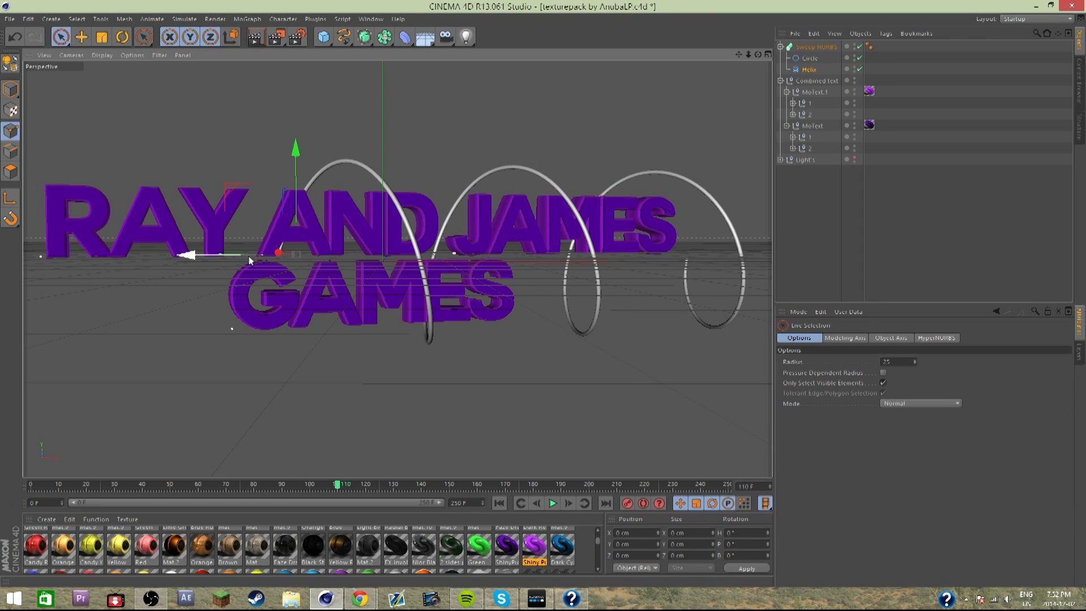
pyautogui.moveTo(251, 258); pyautogui.dragTo(141, 263)
pyautogui.click(814, 68)
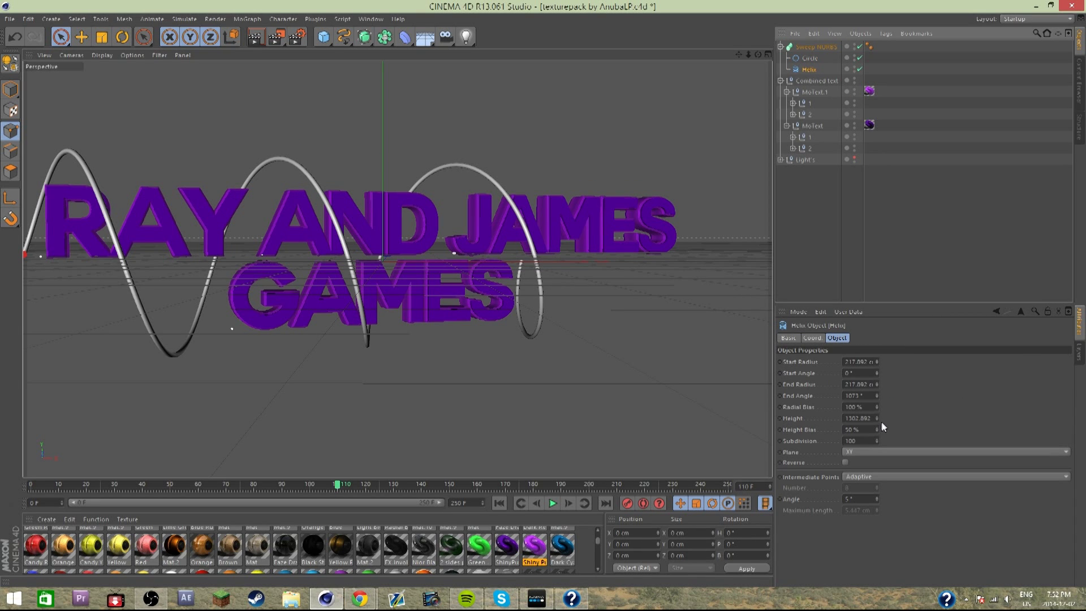
pyautogui.moveTo(877, 419); pyautogui.dragTo(875, 419)
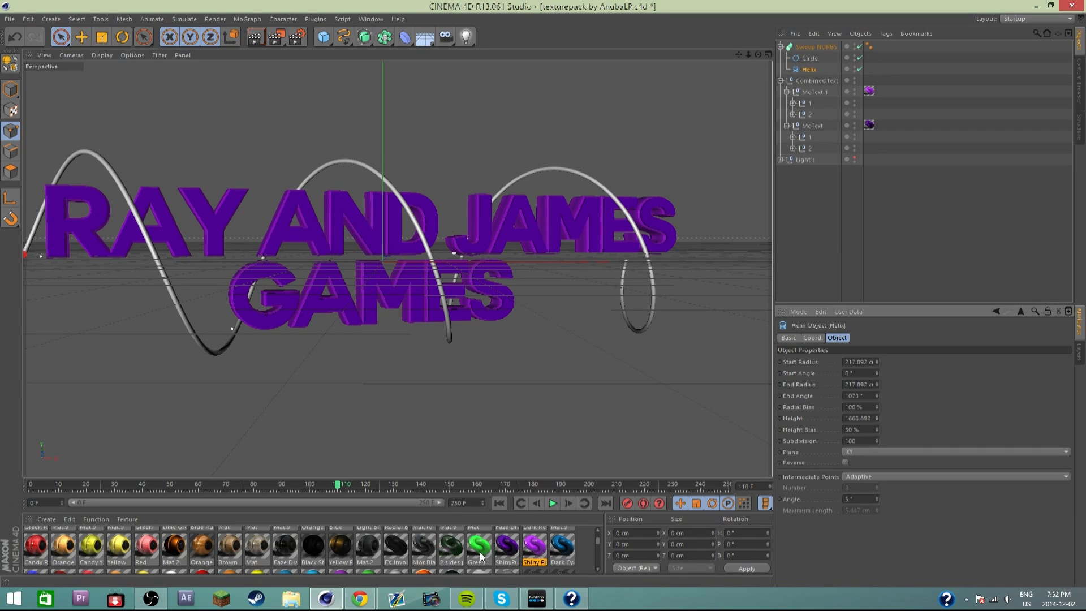
pyautogui.moveTo(478, 551); pyautogui.dragTo(475, 552)
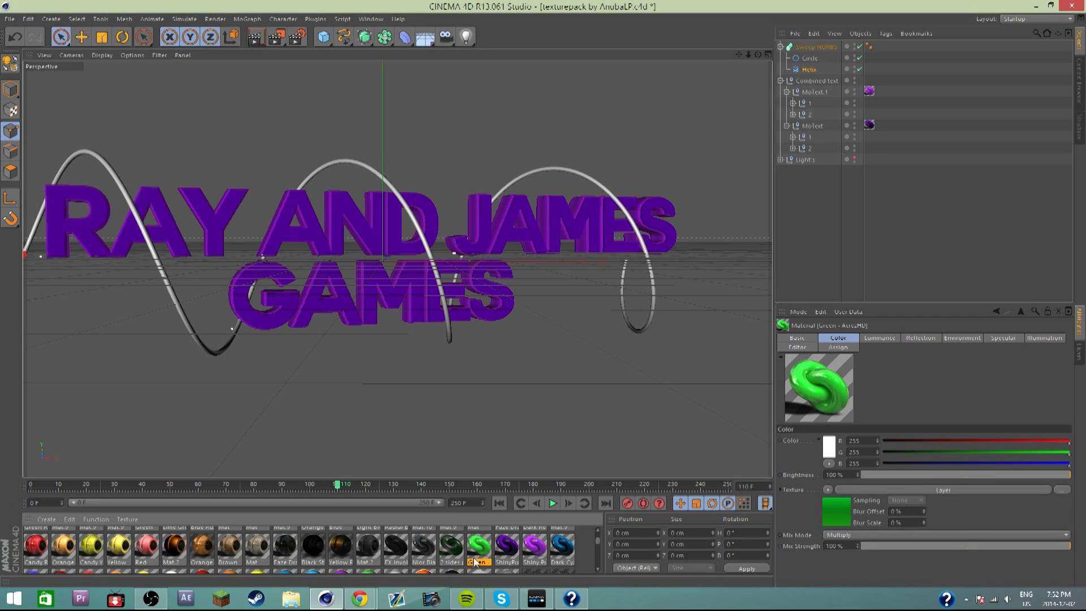
# - Apply the Red material to the Sweep NURBS and render a viewport preview
pyautogui.scroll(-2, 479, 561)
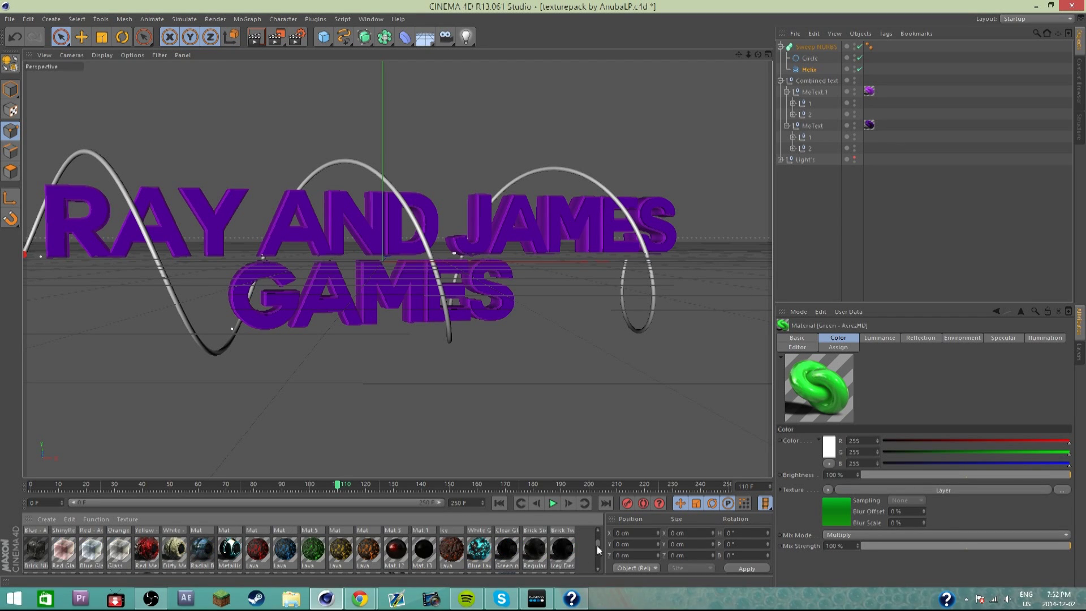
pyautogui.moveTo(599, 544); pyautogui.dragTo(597, 541)
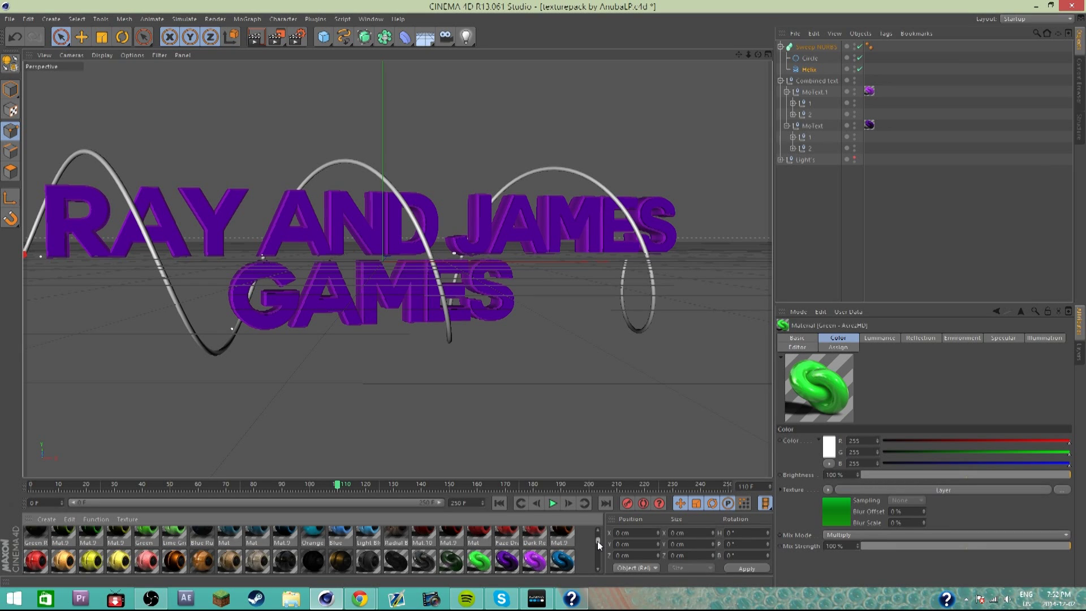
pyautogui.scroll(3, 597, 541)
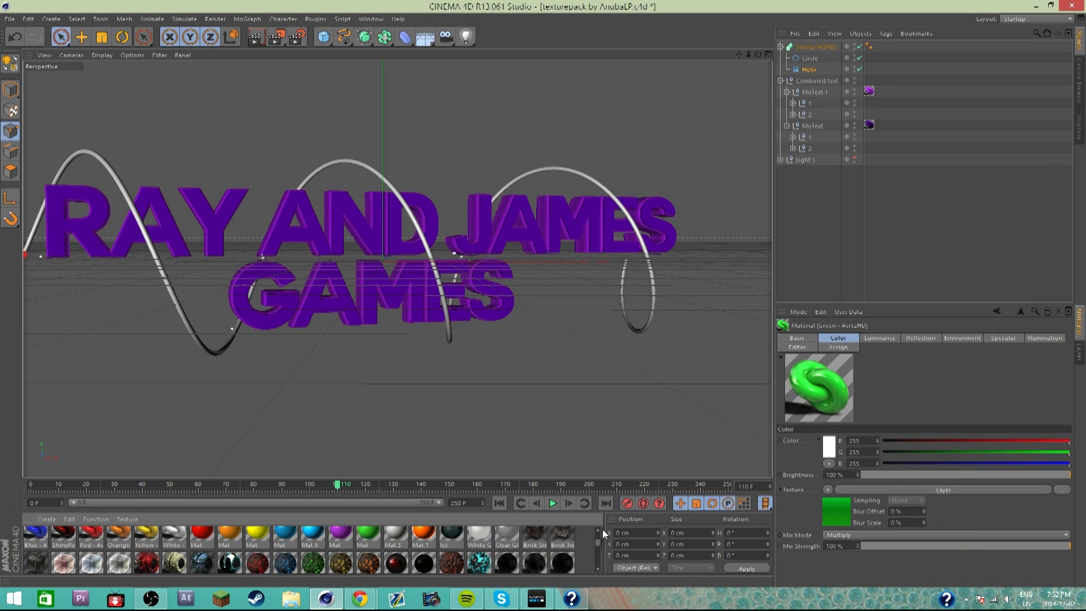
pyautogui.click(93, 538)
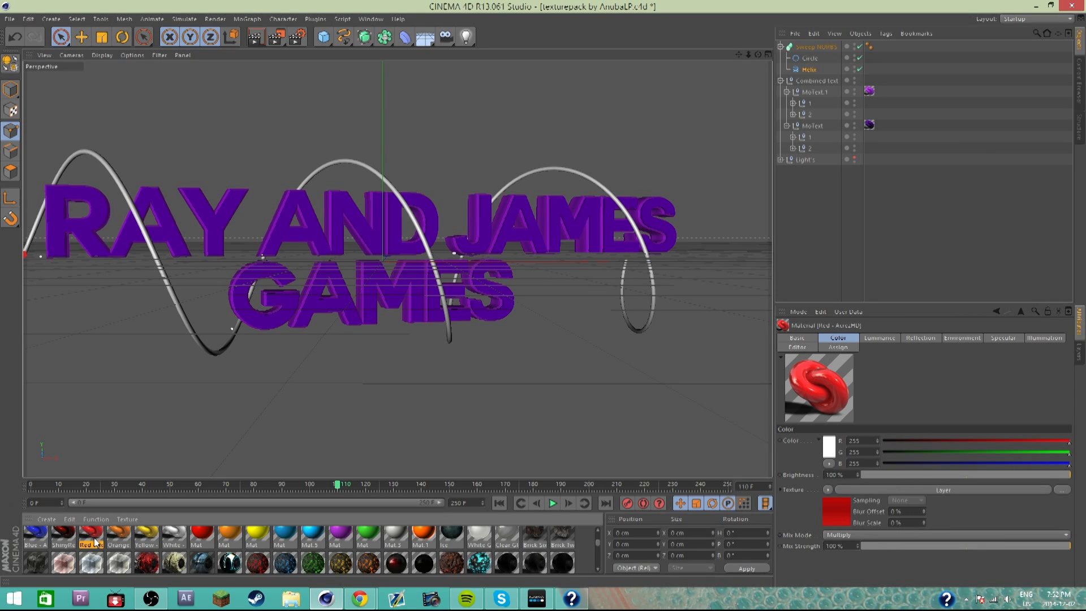
pyautogui.moveTo(98, 534); pyautogui.dragTo(825, 47)
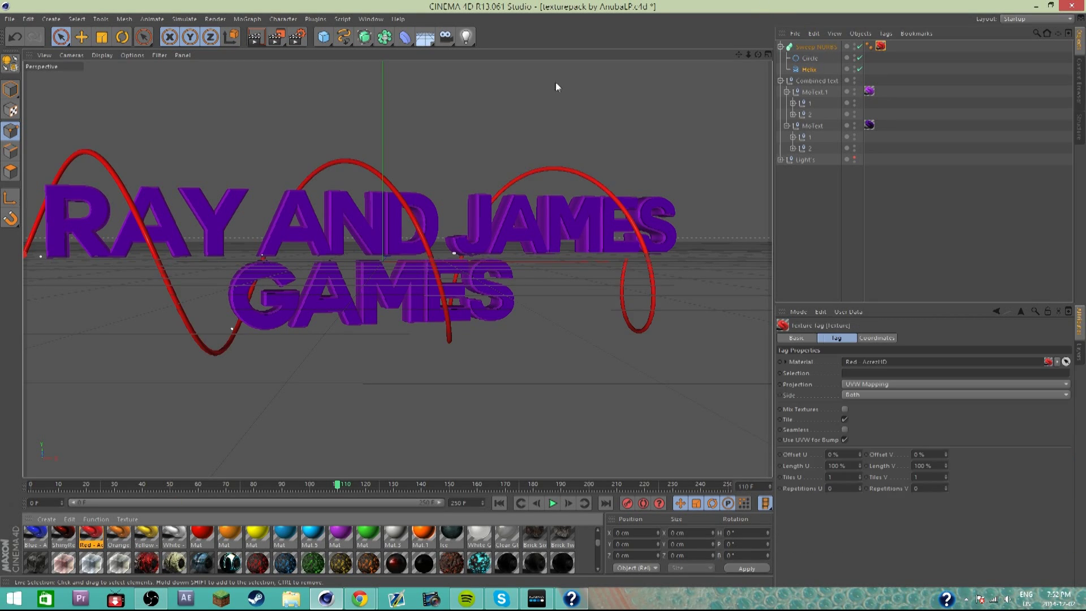
pyautogui.click(259, 41)
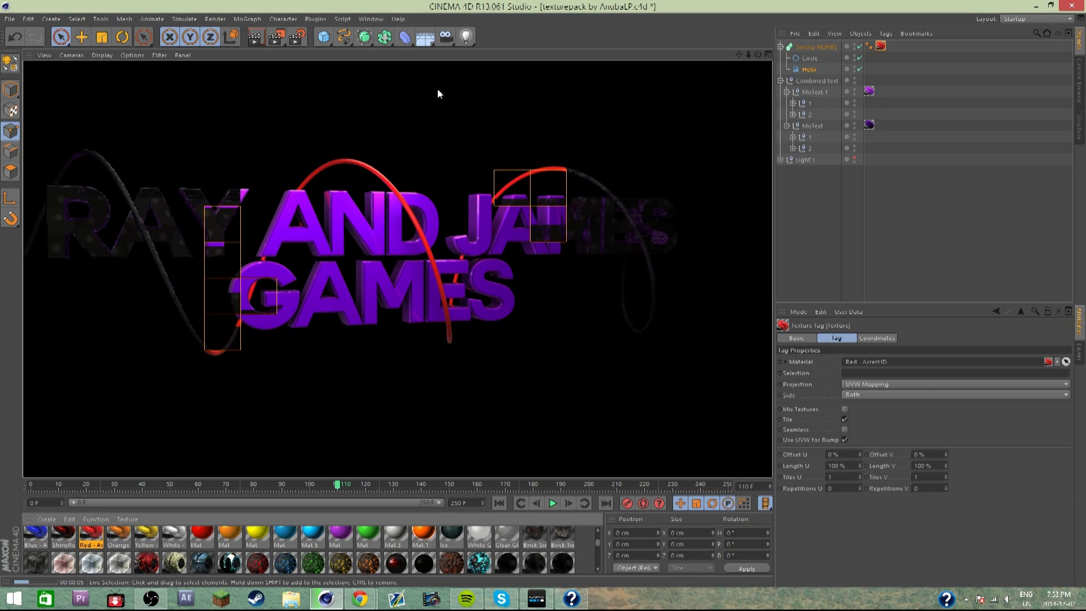
# - Set the Sweep NURBS End Growth to 0% and keyframe it at frame 110
pyautogui.click(813, 46)
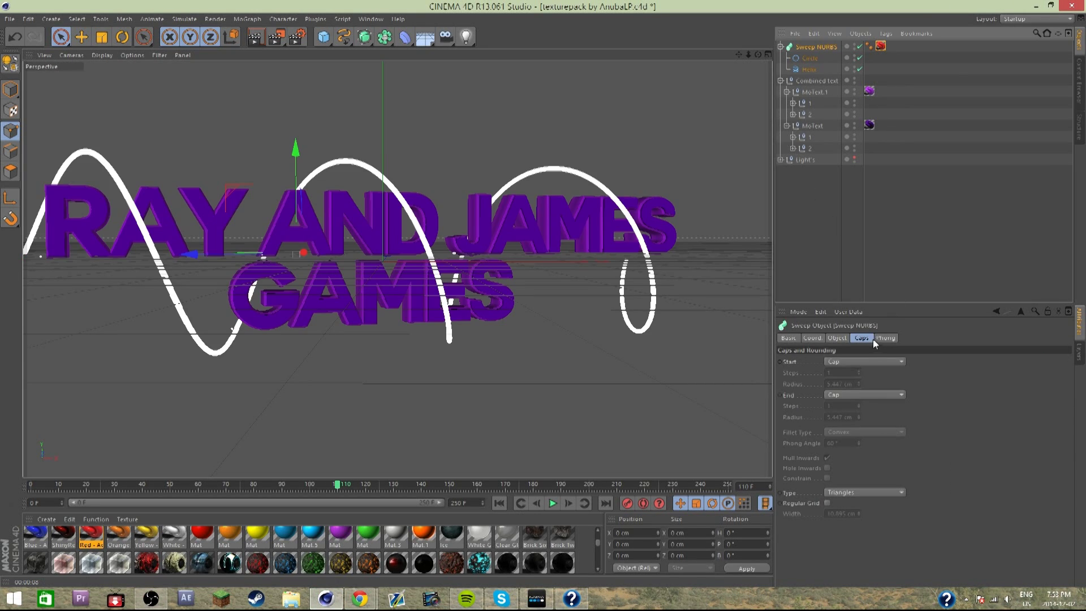
pyautogui.click(812, 338)
pyautogui.click(835, 338)
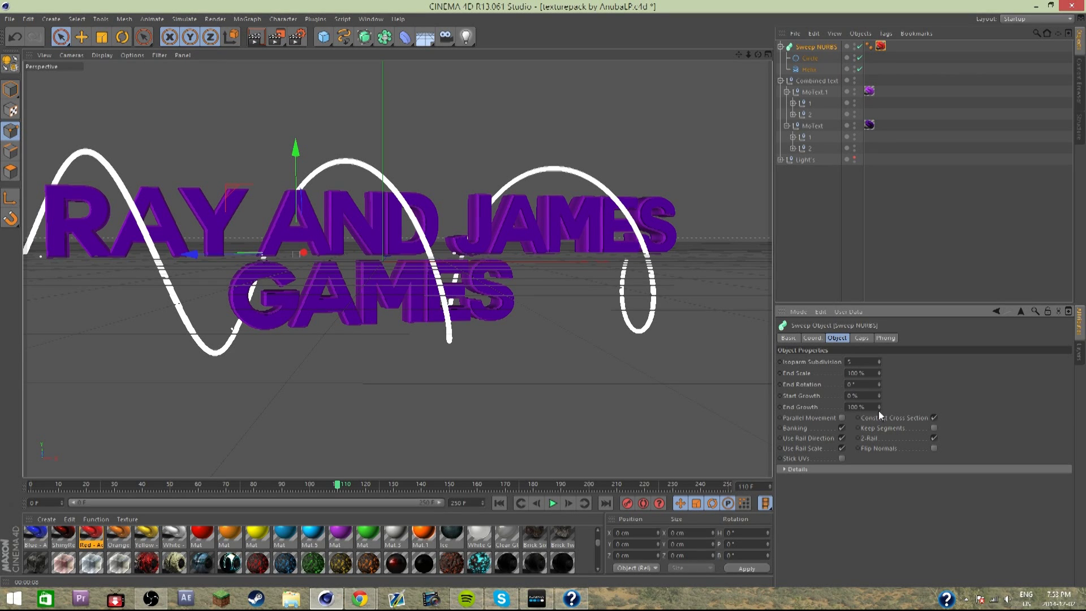
pyautogui.moveTo(879, 409); pyautogui.dragTo(879, 410)
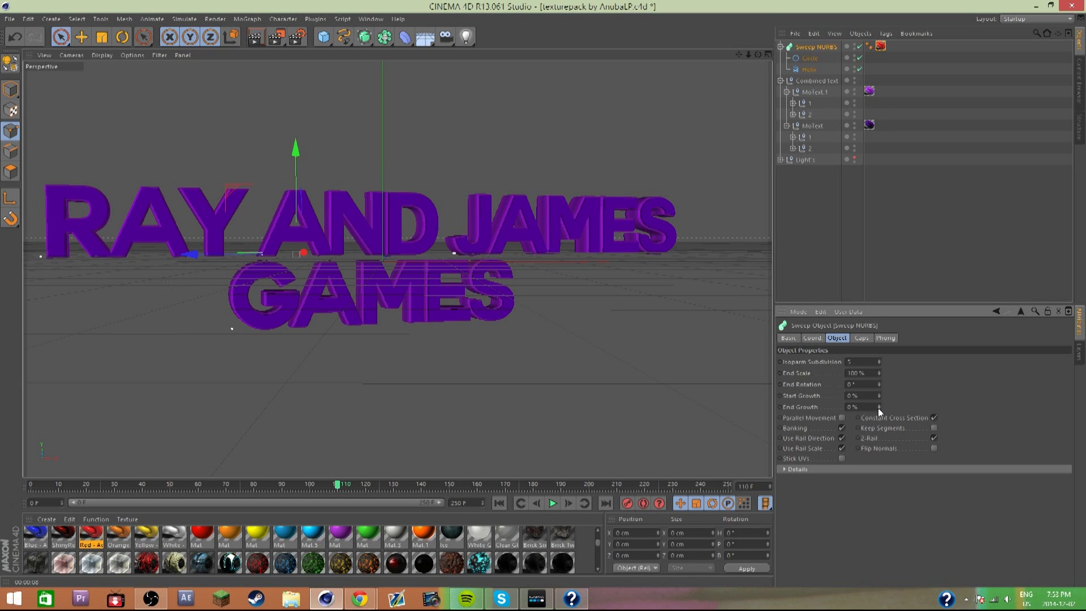
pyautogui.keyDown('ctrl'); pyautogui.click(780, 408); pyautogui.keyUp('ctrl')
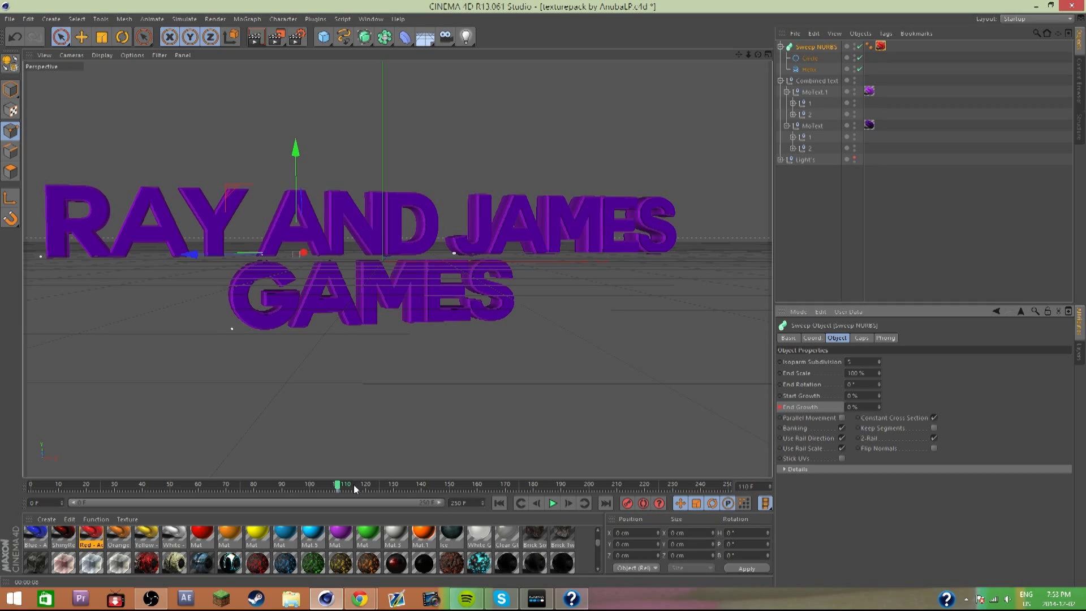
# - Keyframe End Growth at 100% later, moving that key to about frame 140
pyautogui.moveTo(354, 484); pyautogui.dragTo(394, 484)
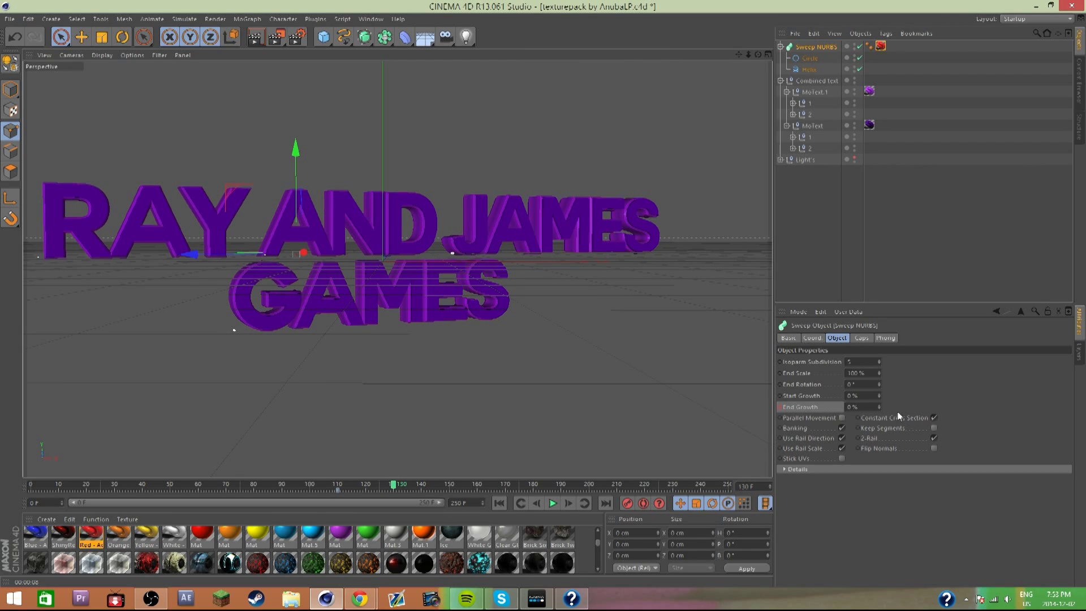
pyautogui.moveTo(881, 408)
pyautogui.mouseDown()
pyautogui.moveTo(888, 400)
pyautogui.moveTo(883, 409)
pyautogui.mouseUp()
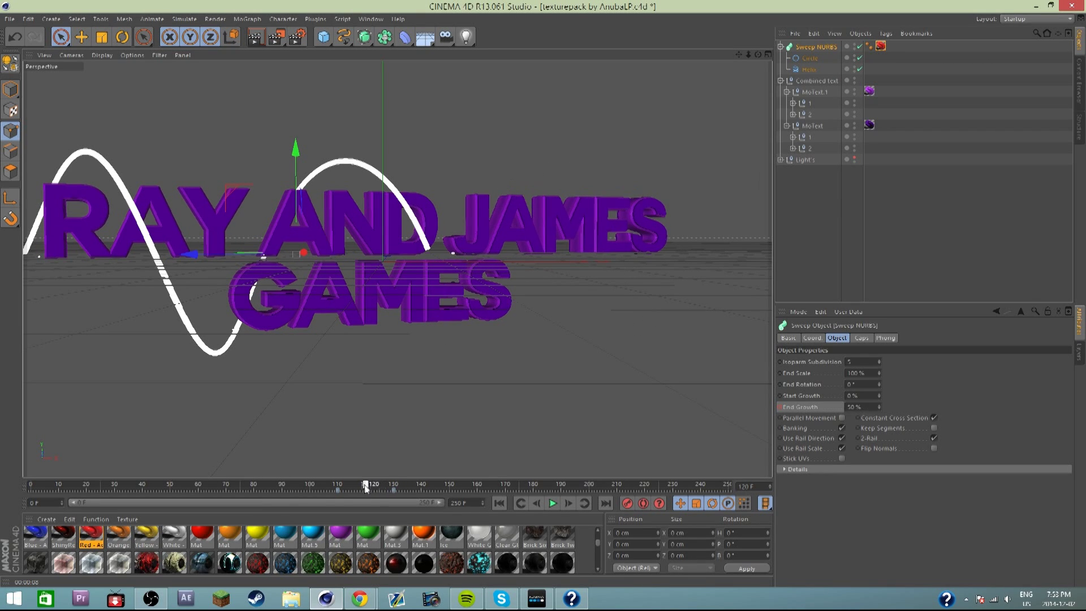
pyautogui.moveTo(365, 487); pyautogui.dragTo(389, 491)
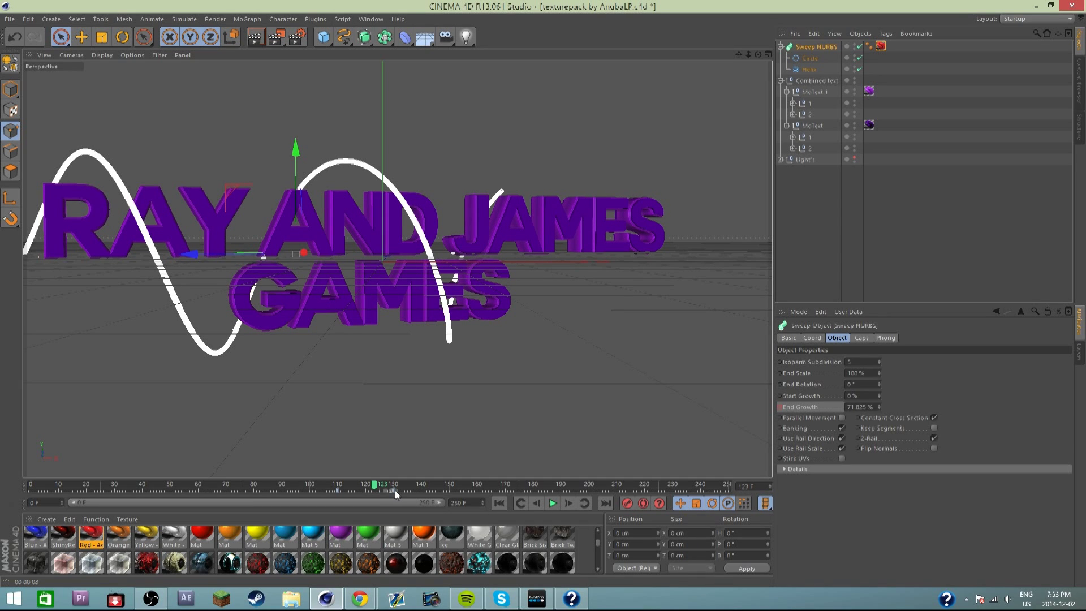
pyautogui.click(393, 491)
pyautogui.moveTo(395, 494)
pyautogui.mouseDown()
pyautogui.moveTo(425, 496)
pyautogui.moveTo(394, 487)
pyautogui.mouseUp()
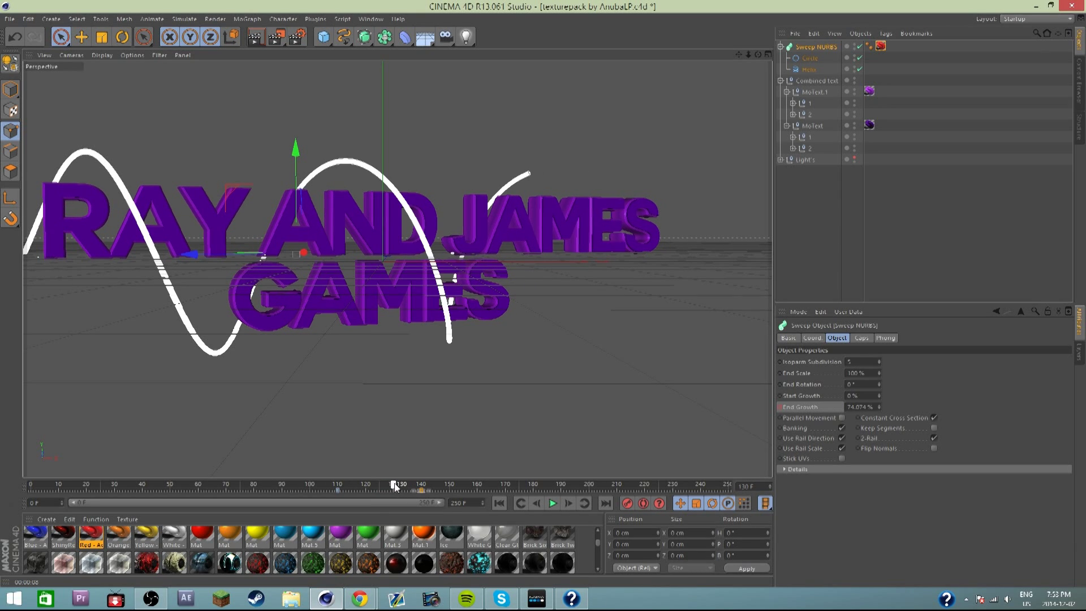
# - Keyframe Start Growth at 0%, then at 100% at a later frame around 160
pyautogui.keyDown('ctrl'); pyautogui.click(780, 395); pyautogui.keyUp('ctrl')
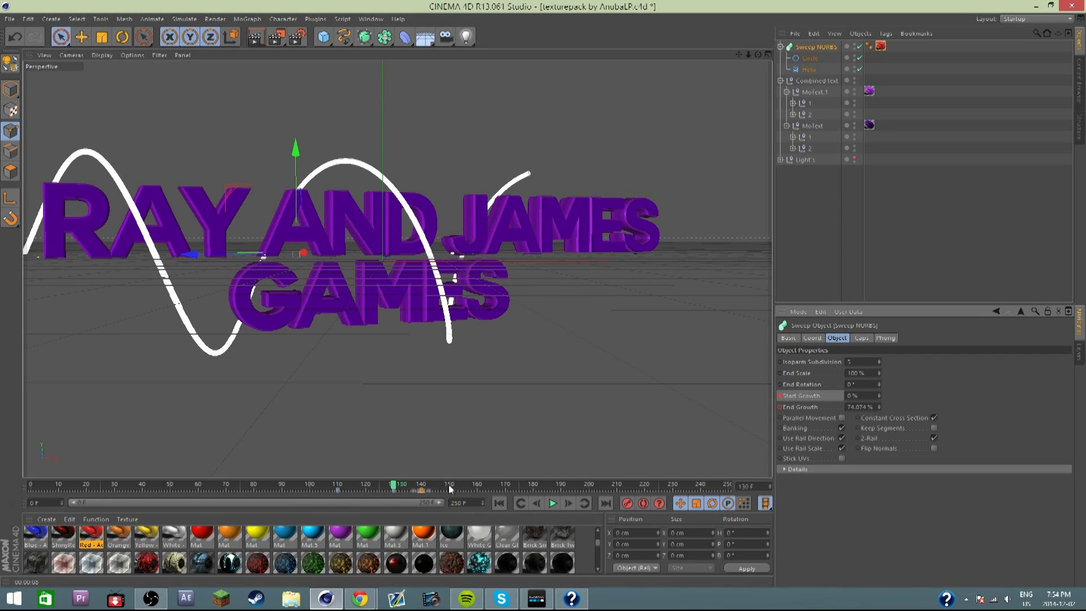
pyautogui.moveTo(450, 488); pyautogui.dragTo(478, 490)
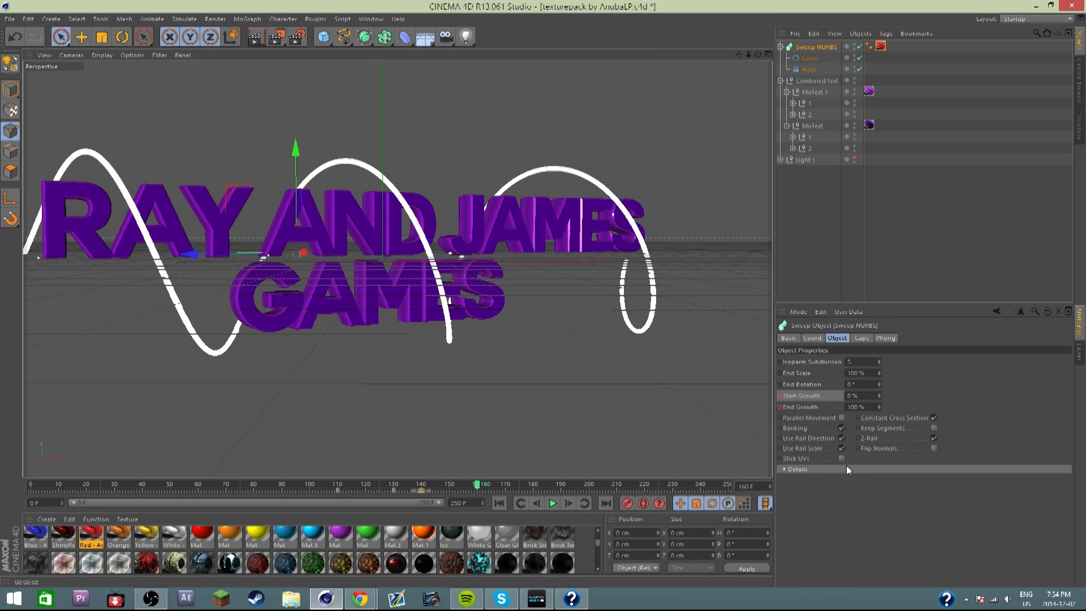
pyautogui.moveTo(880, 398)
pyautogui.mouseDown()
pyautogui.moveTo(891, 393)
pyautogui.moveTo(881, 395)
pyautogui.mouseUp()
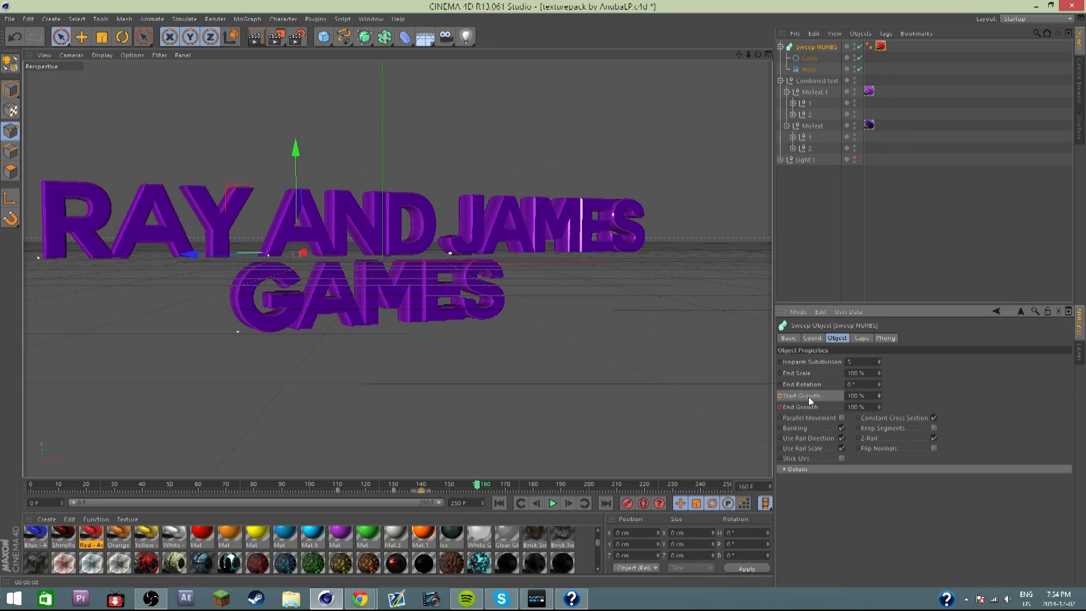
pyautogui.click(779, 395)
# - Scrub the timeline to check the helix grows in and retracts
pyautogui.moveTo(480, 490); pyautogui.dragTo(554, 488)
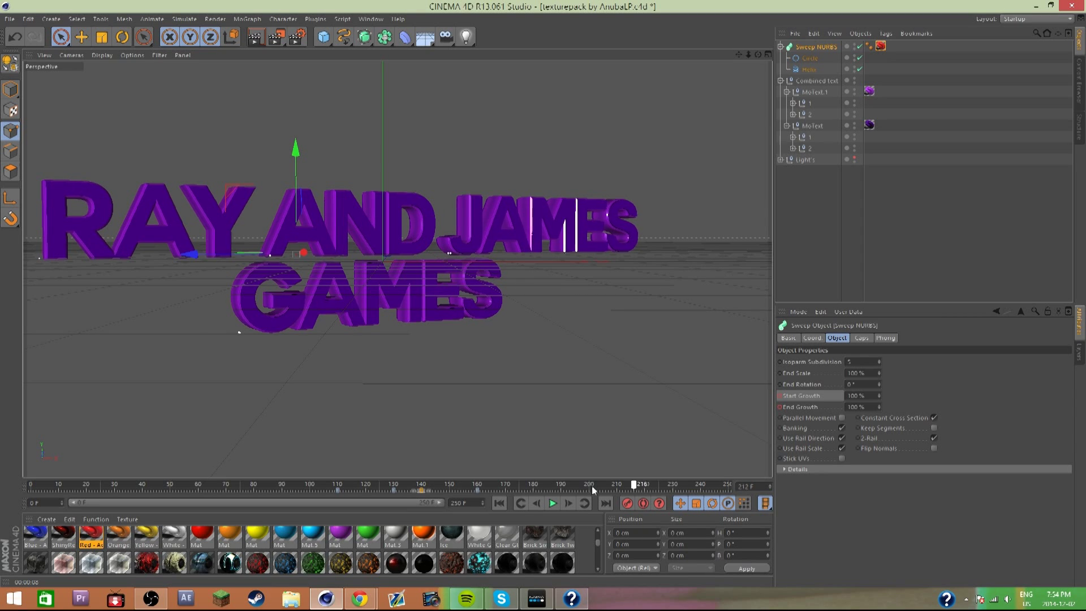
pyautogui.moveTo(728, 485); pyautogui.dragTo(363, 486)
pyautogui.moveTo(326, 525); pyautogui.dragTo(298, 509)
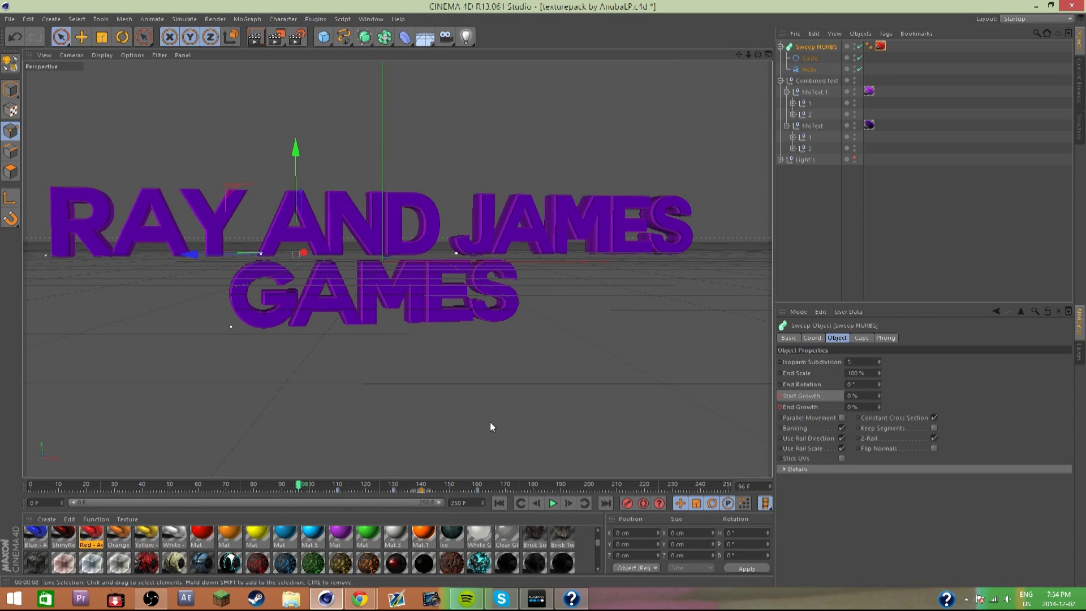
# - Add a Camera, look through it, and preview the text animation from frame 0
pyautogui.click(827, 178)
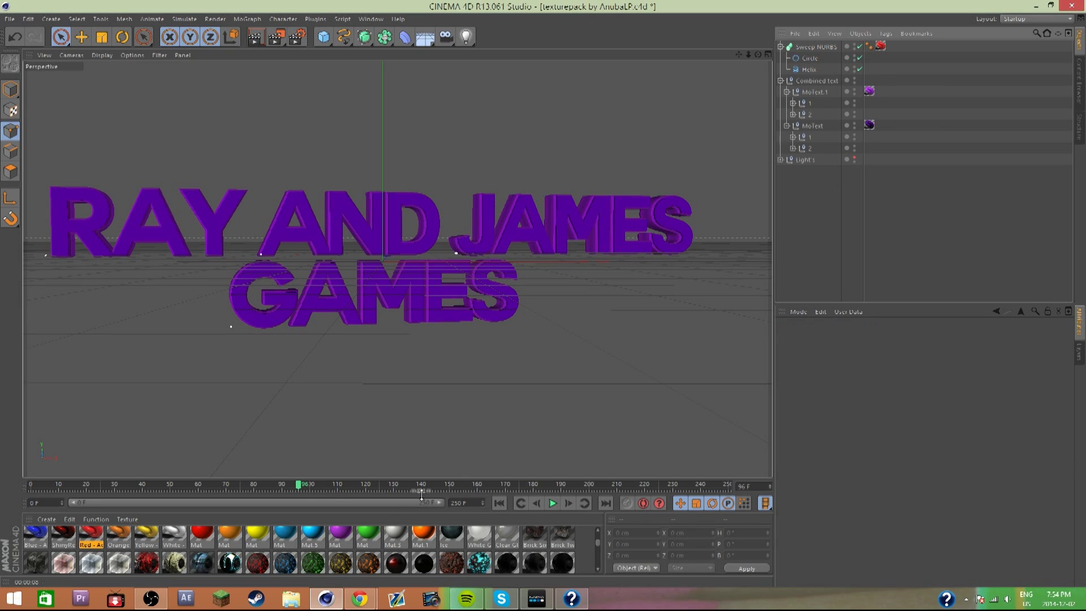
pyautogui.moveTo(303, 487); pyautogui.dragTo(56, 504)
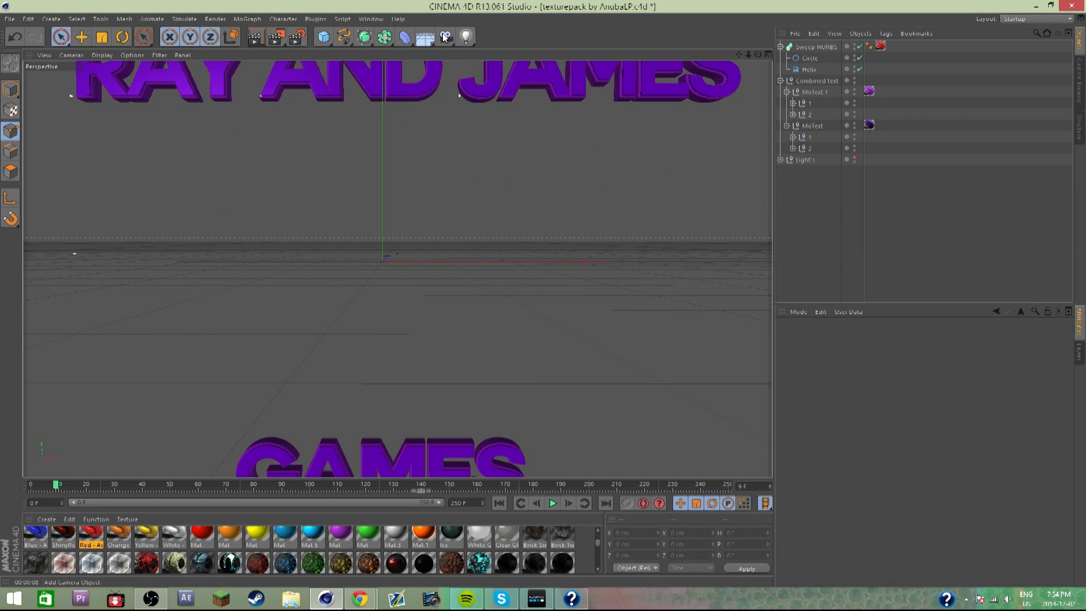
pyautogui.click(446, 37)
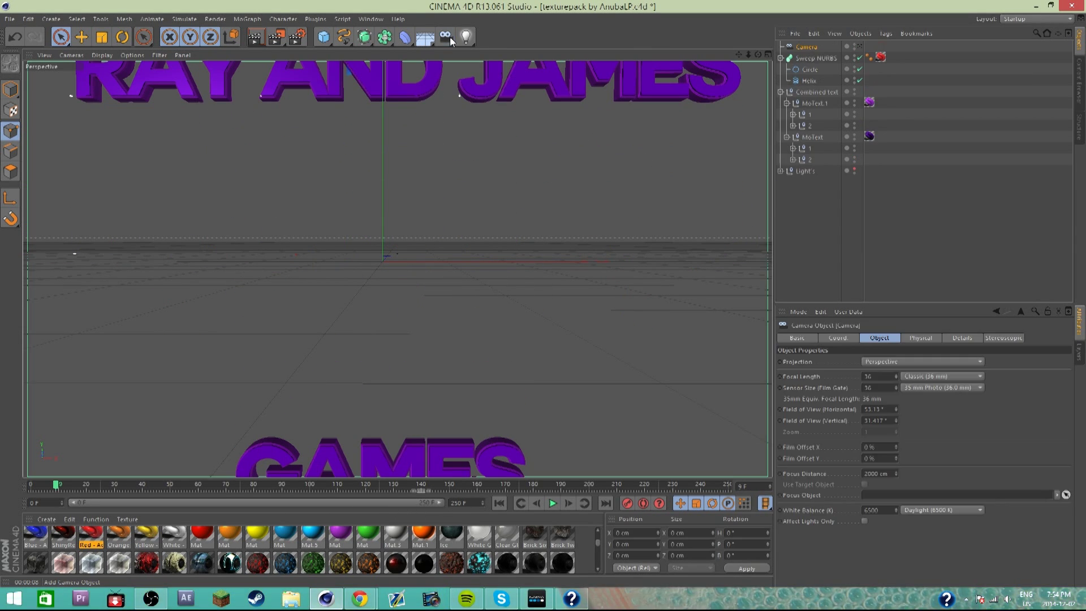
pyautogui.click(859, 48)
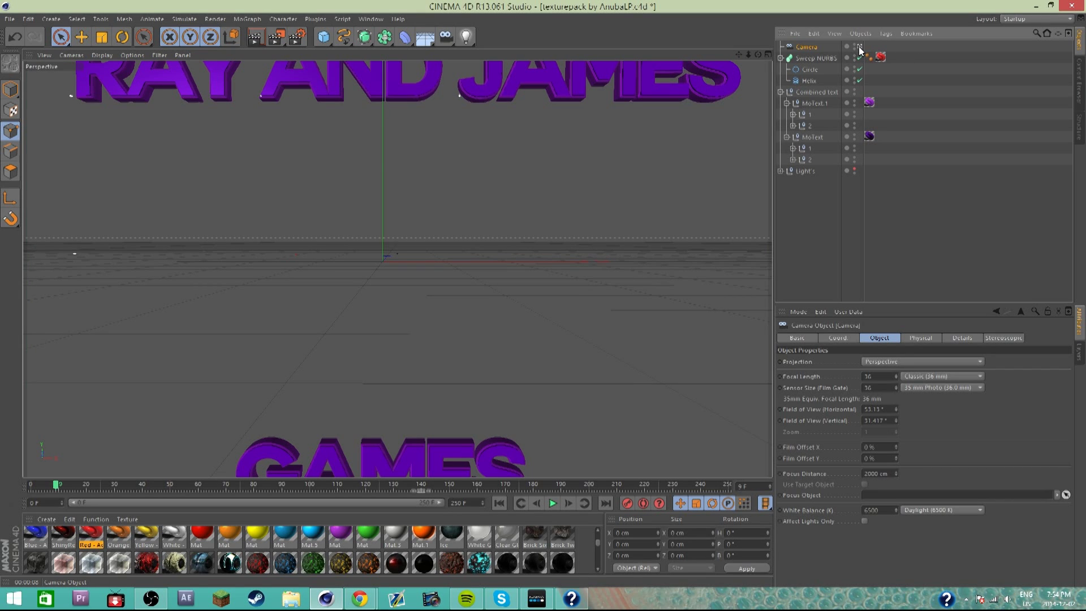
pyautogui.moveTo(50, 478); pyautogui.dragTo(20, 518)
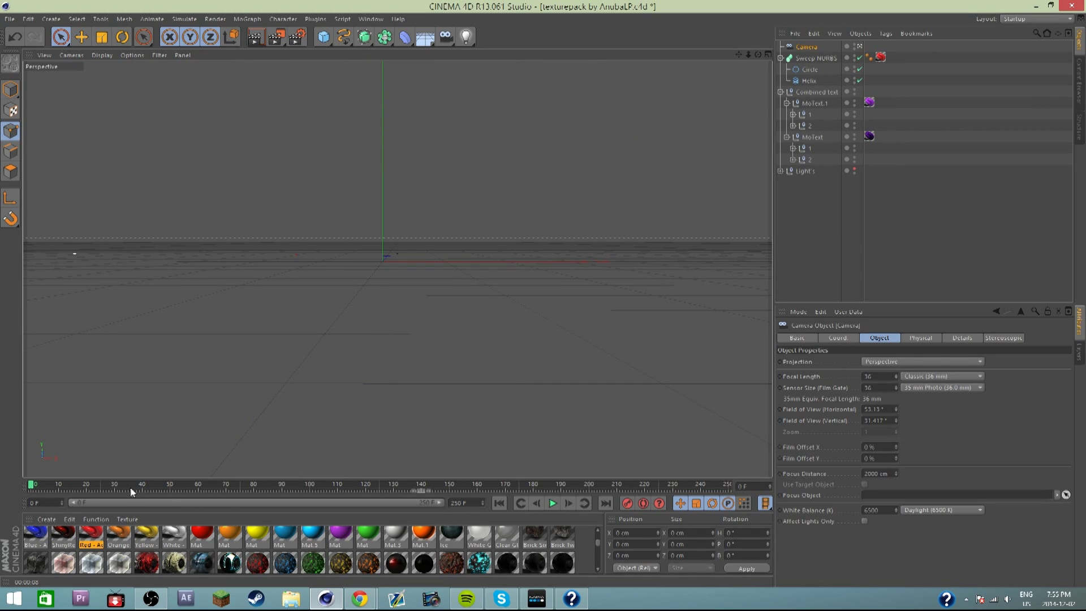
pyautogui.moveTo(132, 491)
pyautogui.mouseDown()
pyautogui.moveTo(180, 487)
pyautogui.moveTo(145, 486)
pyautogui.moveTo(111, 507)
pyautogui.moveTo(155, 487)
pyautogui.moveTo(160, 496)
pyautogui.moveTo(141, 496)
pyautogui.mouseUp()
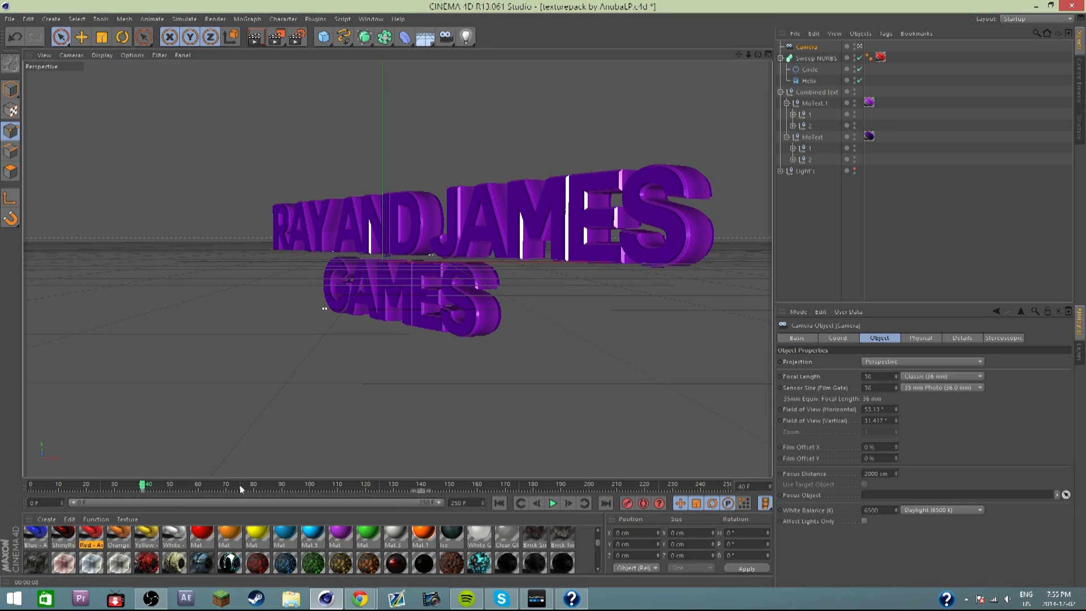
pyautogui.moveTo(239, 489); pyautogui.dragTo(775, 498)
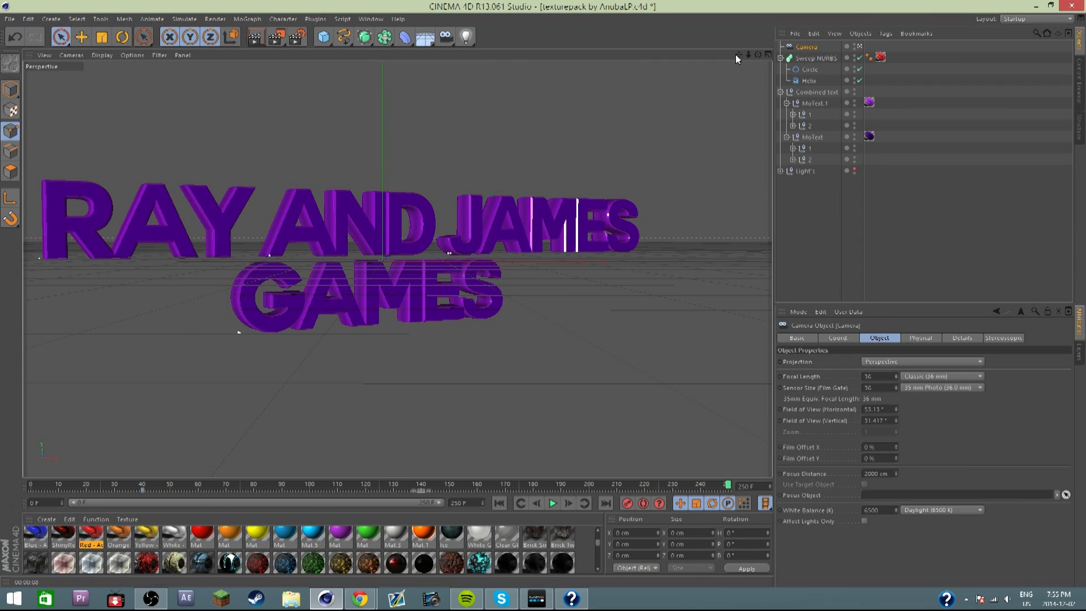
# - Tilt the camera about -15.8° and view the scene through it again
pyautogui.moveTo(748, 56); pyautogui.dragTo(659, 65)
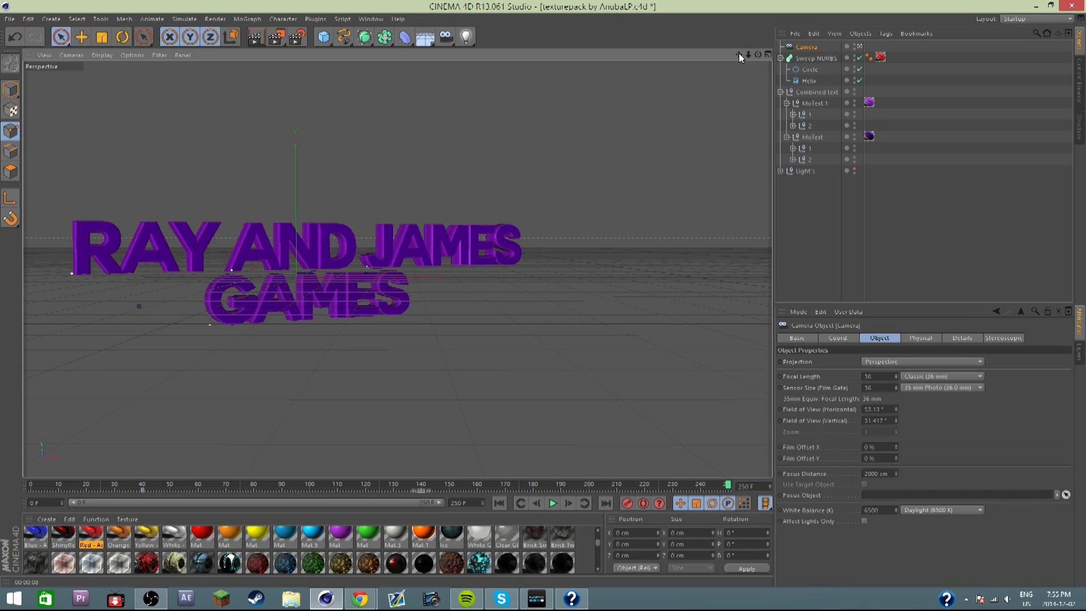
pyautogui.click(860, 48)
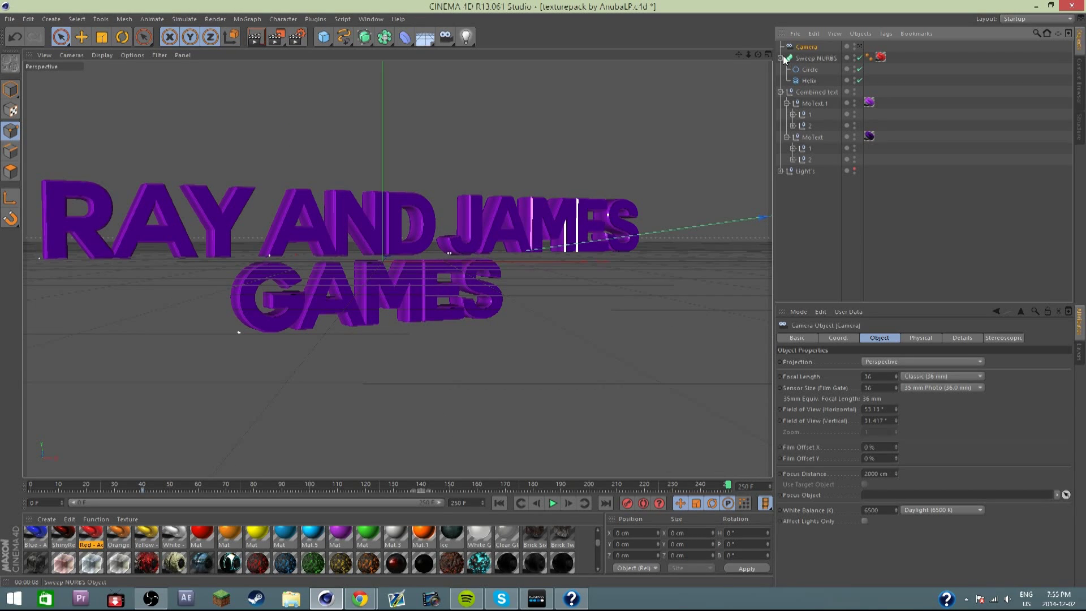
pyautogui.moveTo(749, 55); pyautogui.dragTo(684, 244)
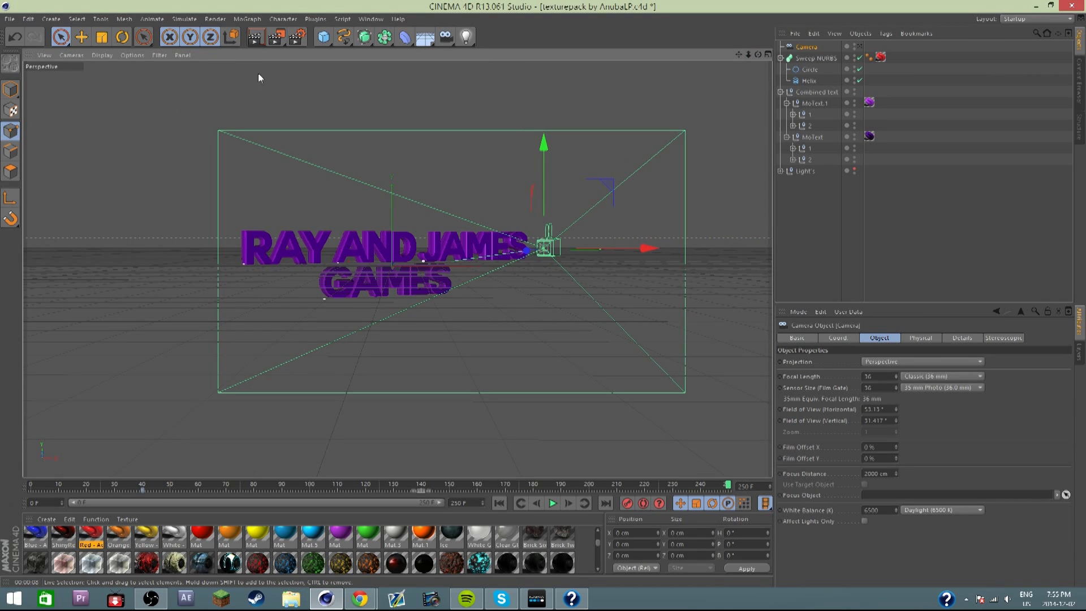
pyautogui.click(121, 36)
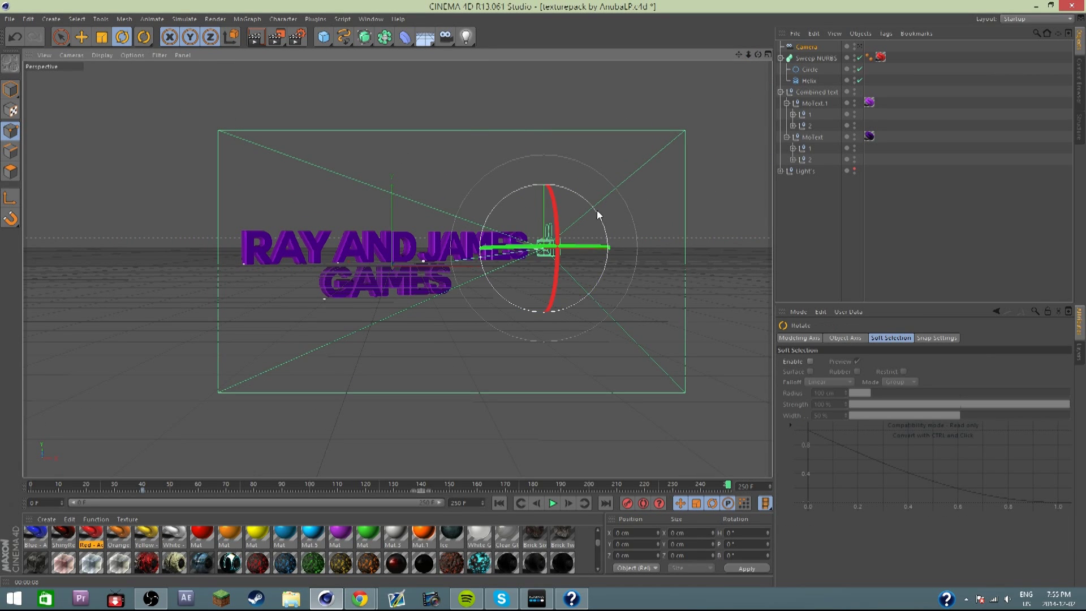
pyautogui.moveTo(599, 215); pyautogui.dragTo(586, 204)
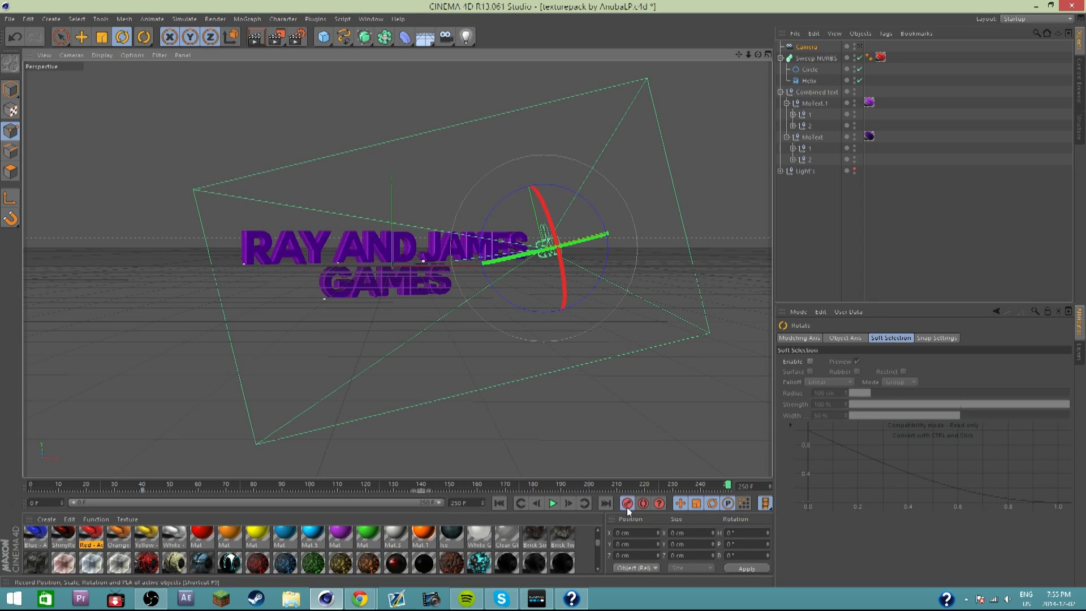
pyautogui.click(859, 47)
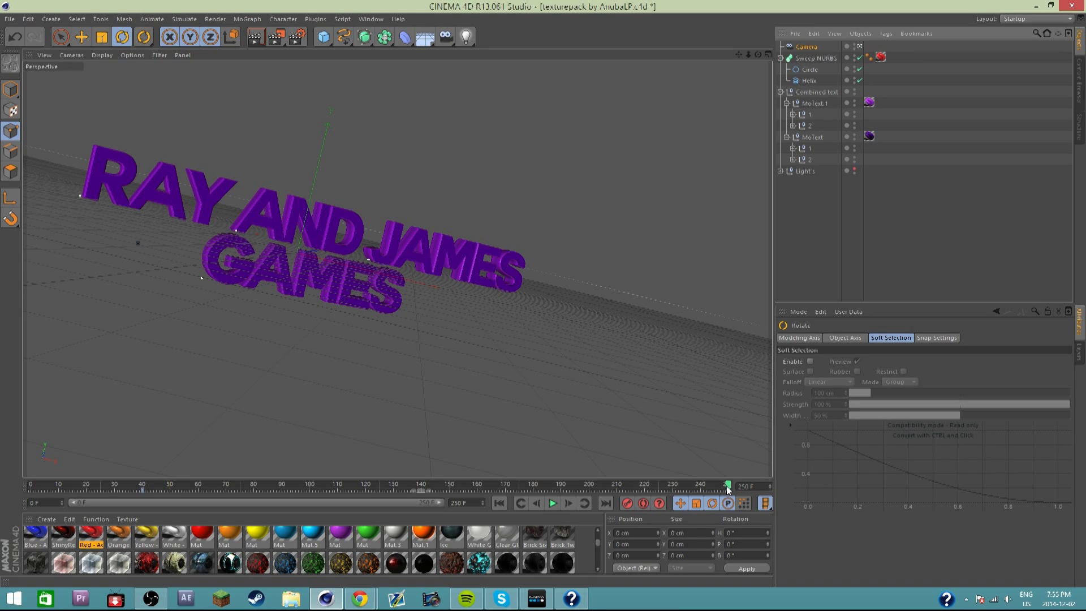
pyautogui.moveTo(728, 491); pyautogui.dragTo(148, 514)
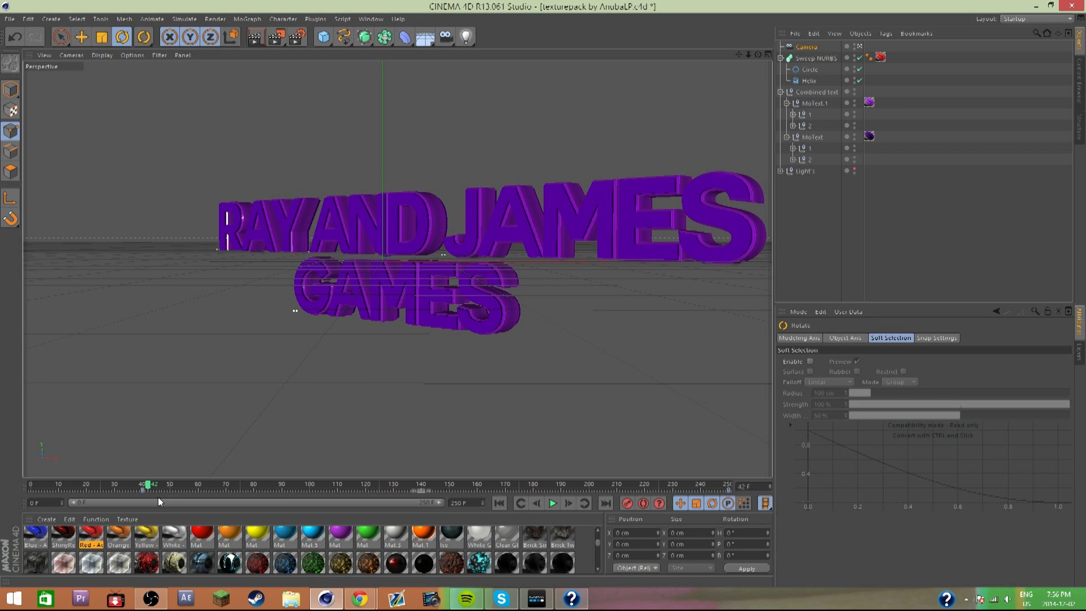
pyautogui.moveTo(150, 488); pyautogui.dragTo(87, 438)
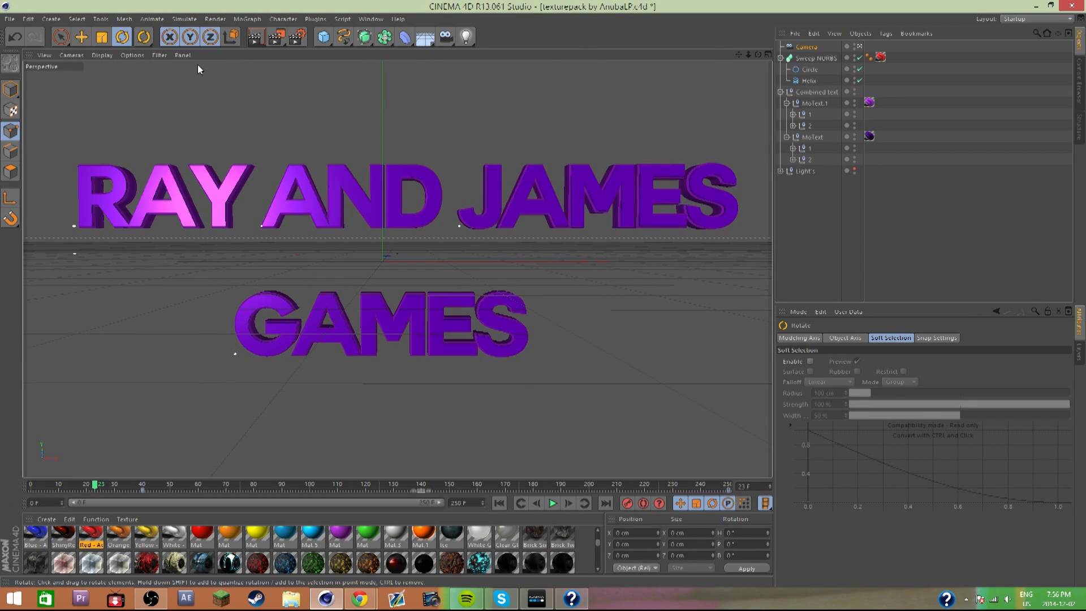
# - Set the render Frame Range to All Frames (0 F to 250 F)
pyautogui.click(301, 40)
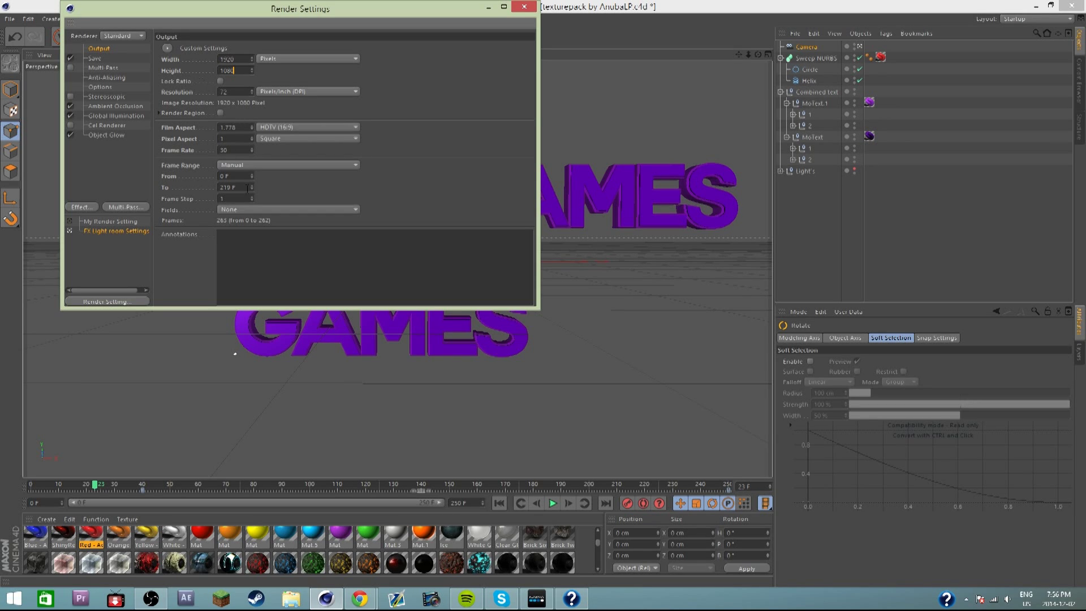
pyautogui.click(262, 165)
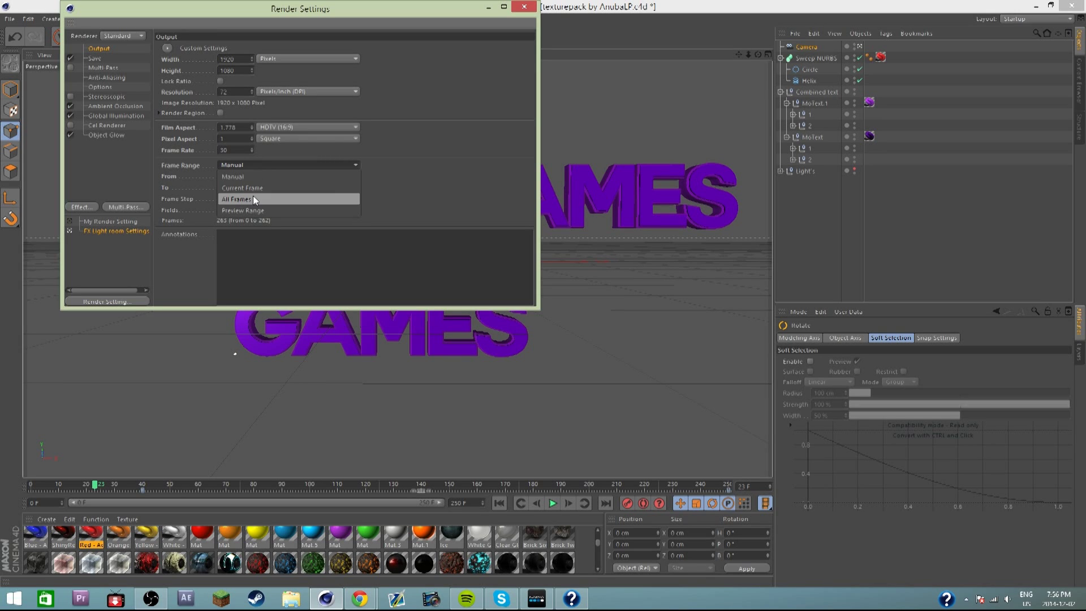
pyautogui.click(253, 199)
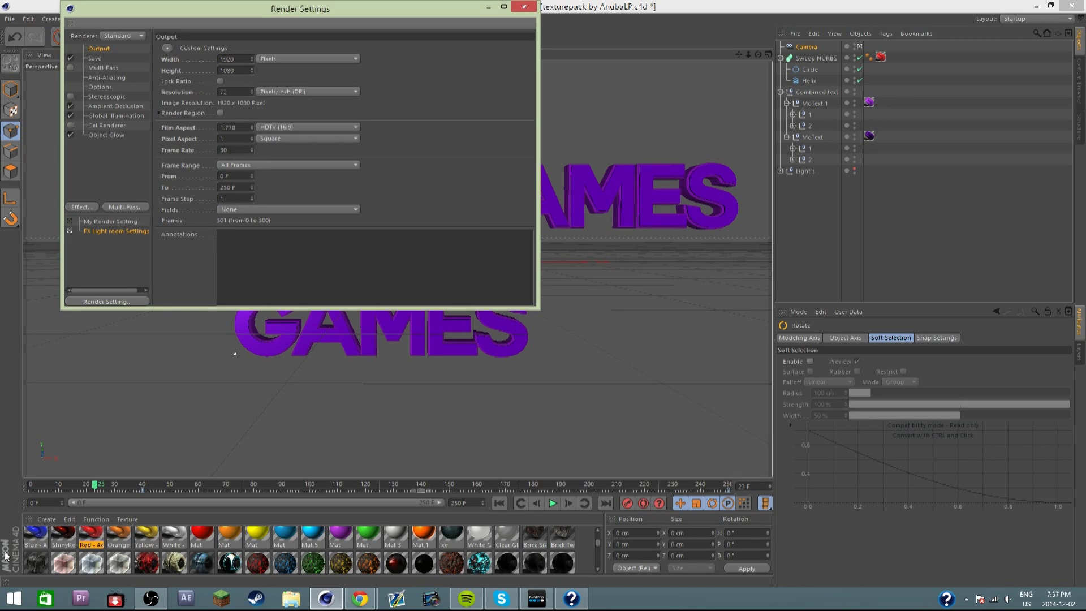
pyautogui.moveTo(97, 477); pyautogui.dragTo(114, 493)
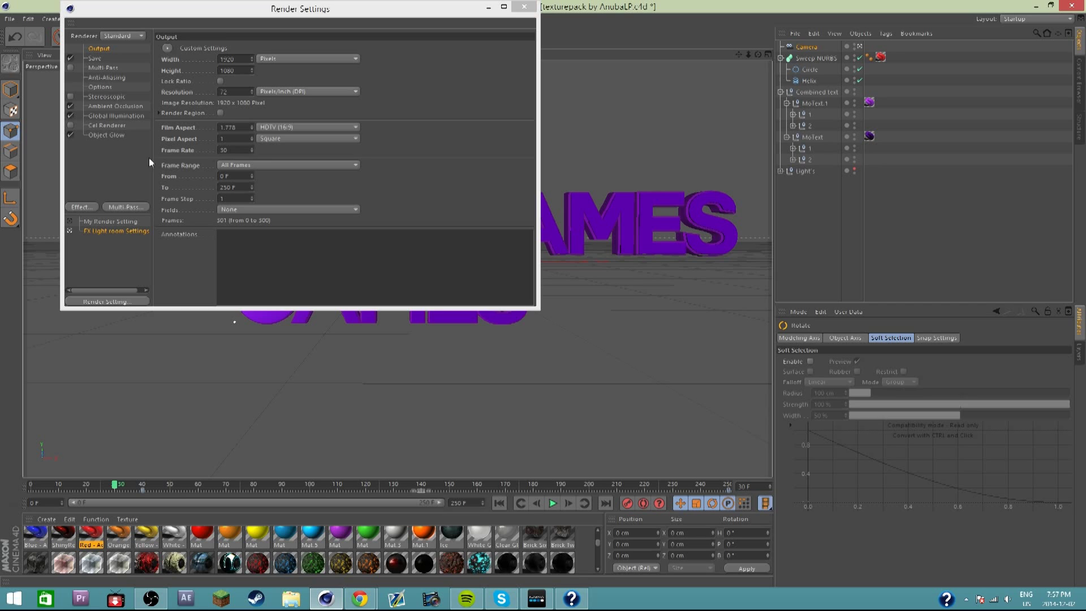
# - Switch the Render Settings to the Save page for rendered frames
pyautogui.click(110, 78)
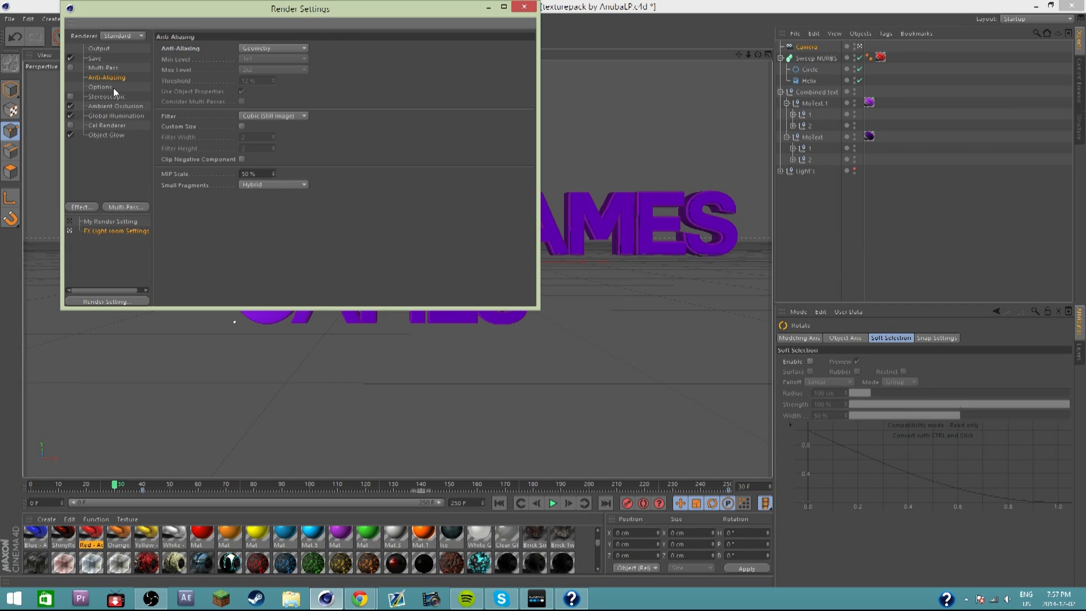
pyautogui.click(97, 50)
pyautogui.click(98, 58)
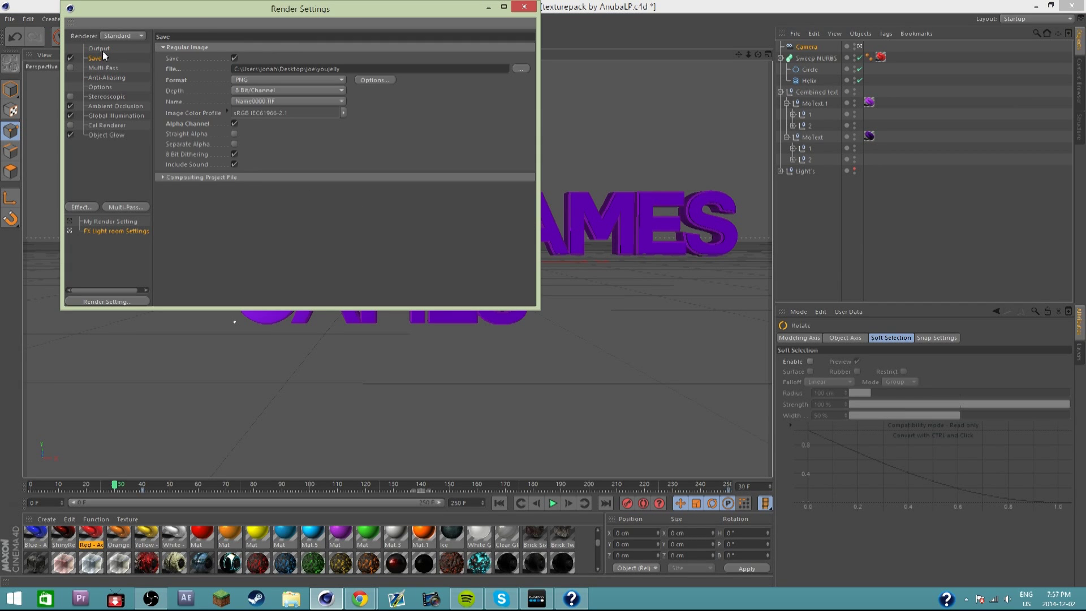
pyautogui.click(108, 49)
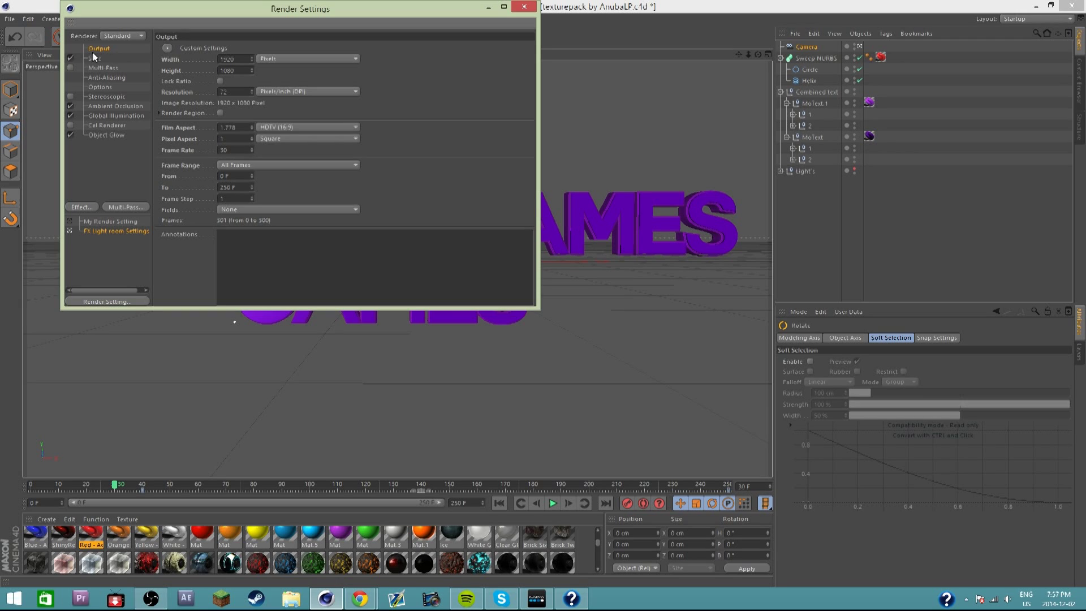
pyautogui.click(96, 59)
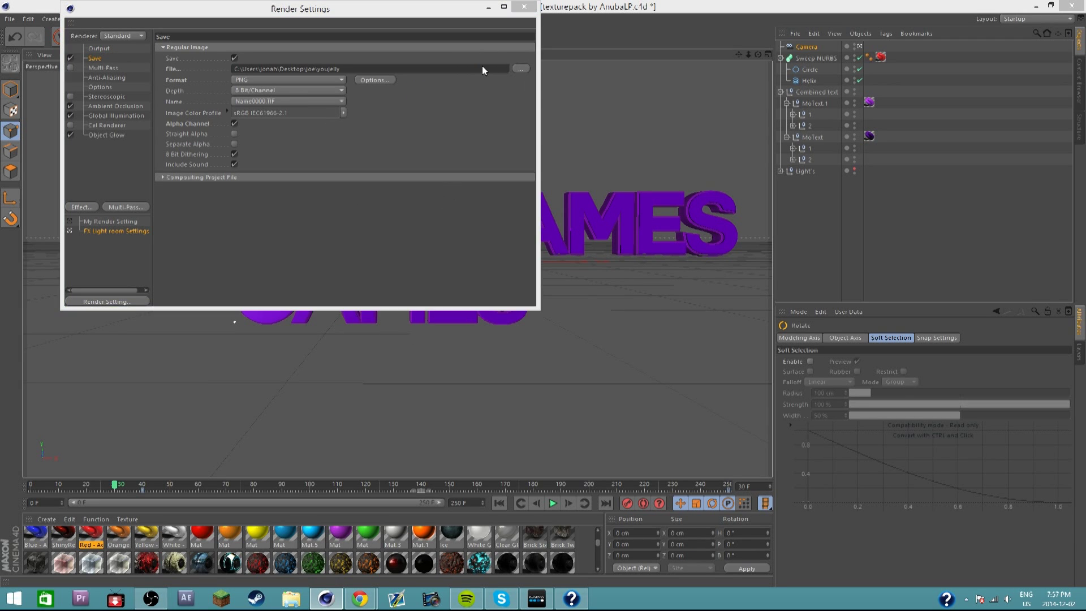
# - Create and open a new Tutorial folder on the Desktop as the output location
pyautogui.click(520, 68)
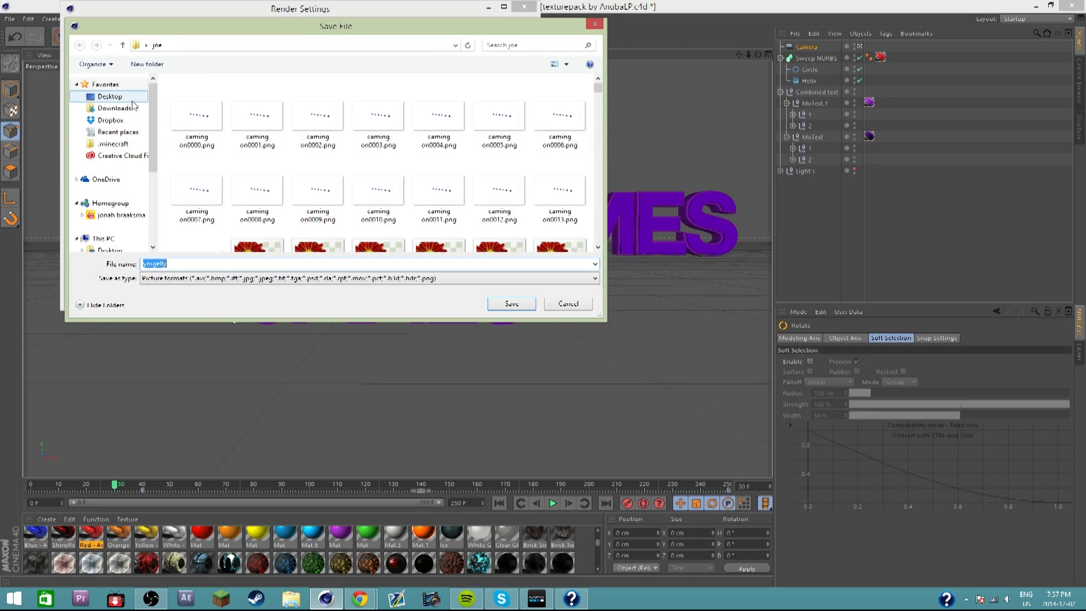
pyautogui.click(107, 96)
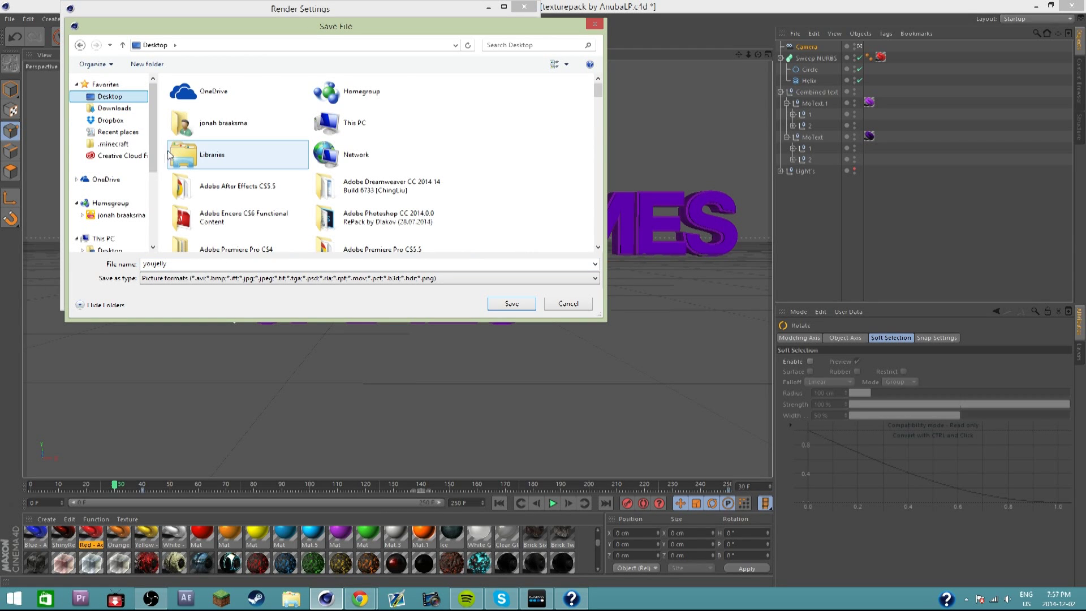
pyautogui.rightClick(165, 153)
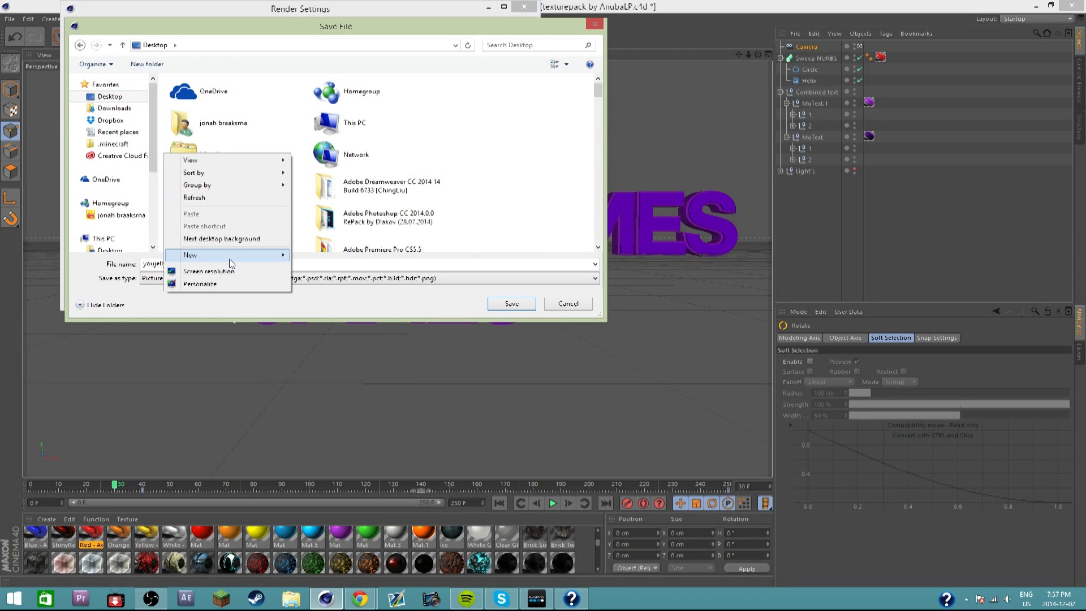
pyautogui.moveTo(226, 257)
pyautogui.click(316, 254)
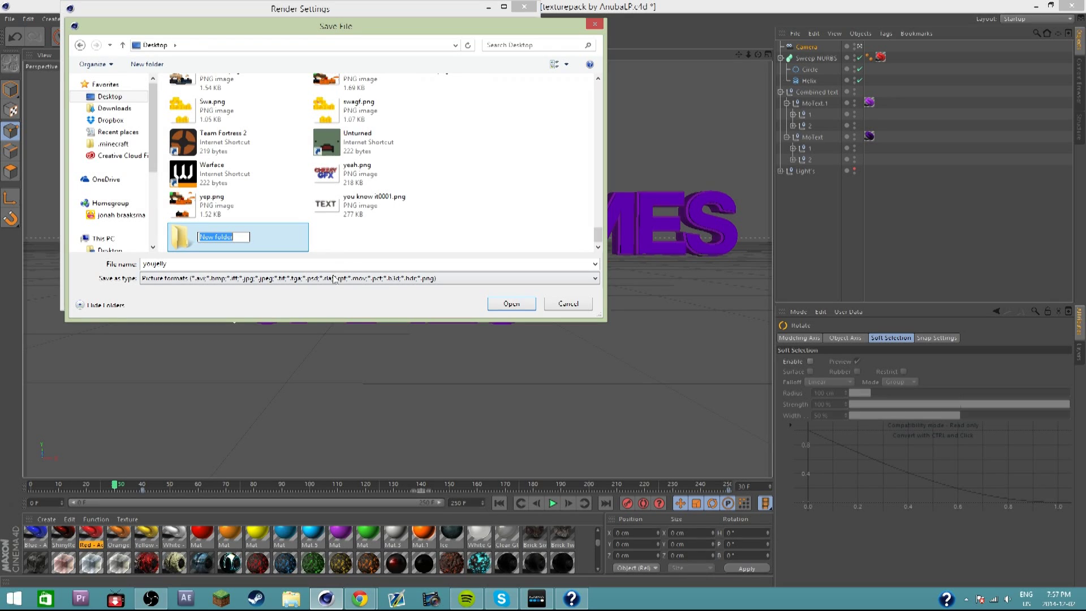
pyautogui.write('Tutorial')
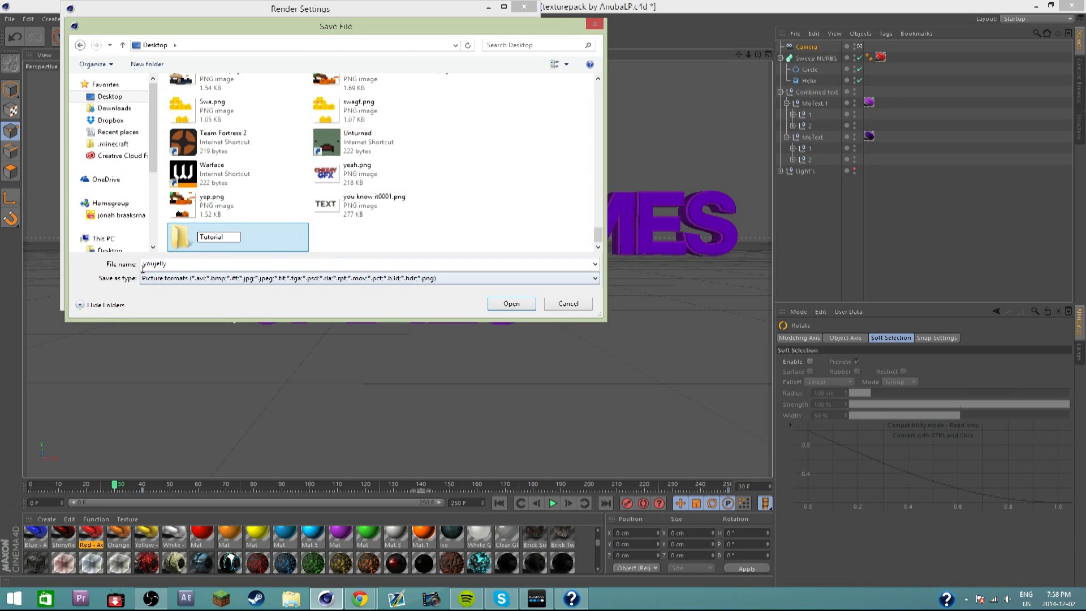
pyautogui.doubleClick(192, 242)
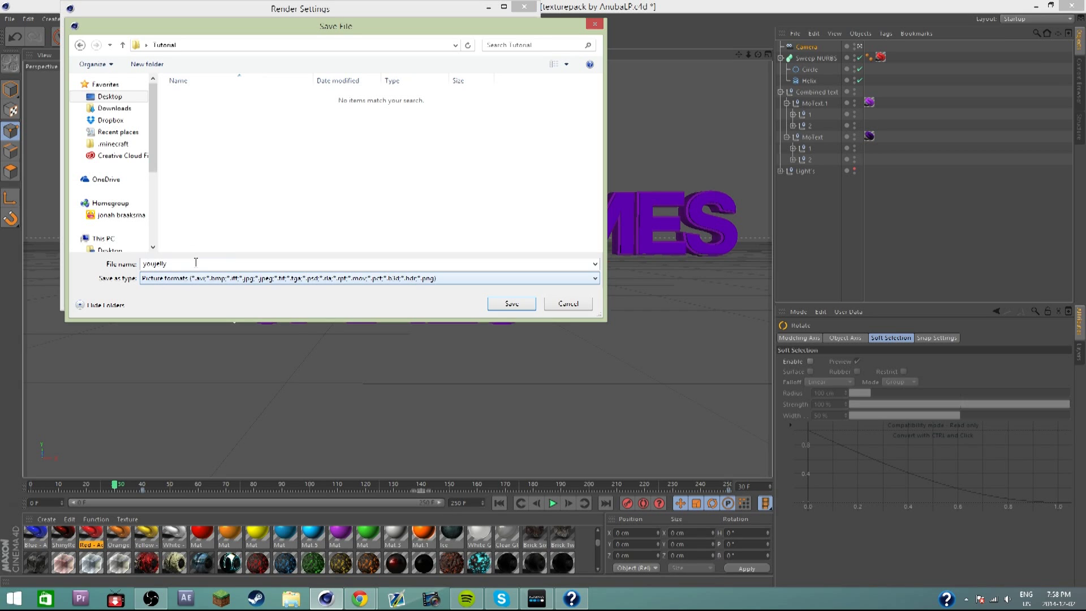
# - Name the output file 'tut' and confirm the Tutorial\tut save path
pyautogui.press('BackSpace')
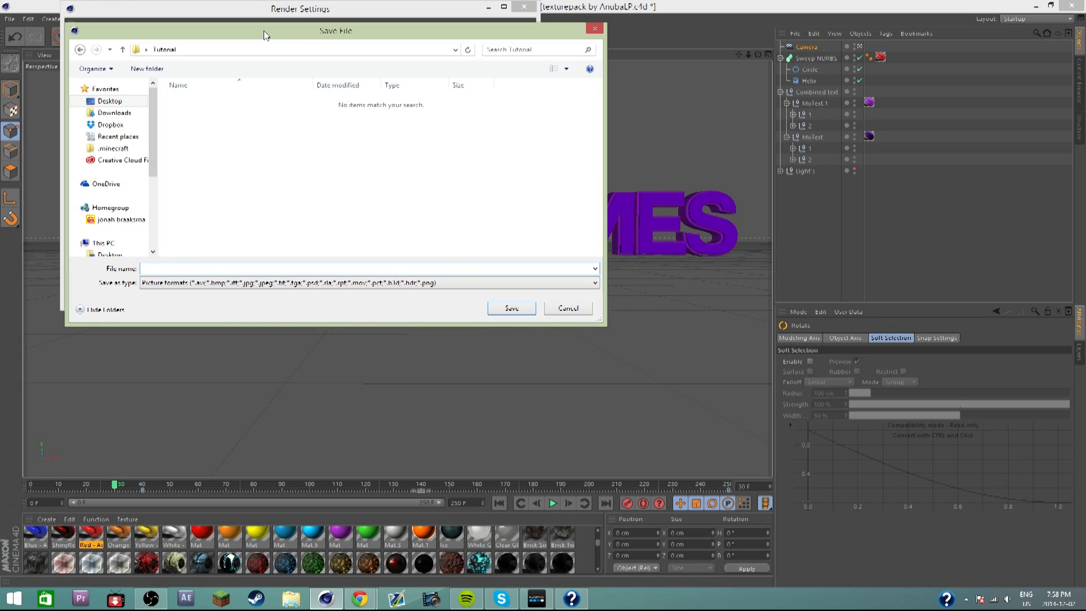
pyautogui.moveTo(263, 26); pyautogui.dragTo(319, 67)
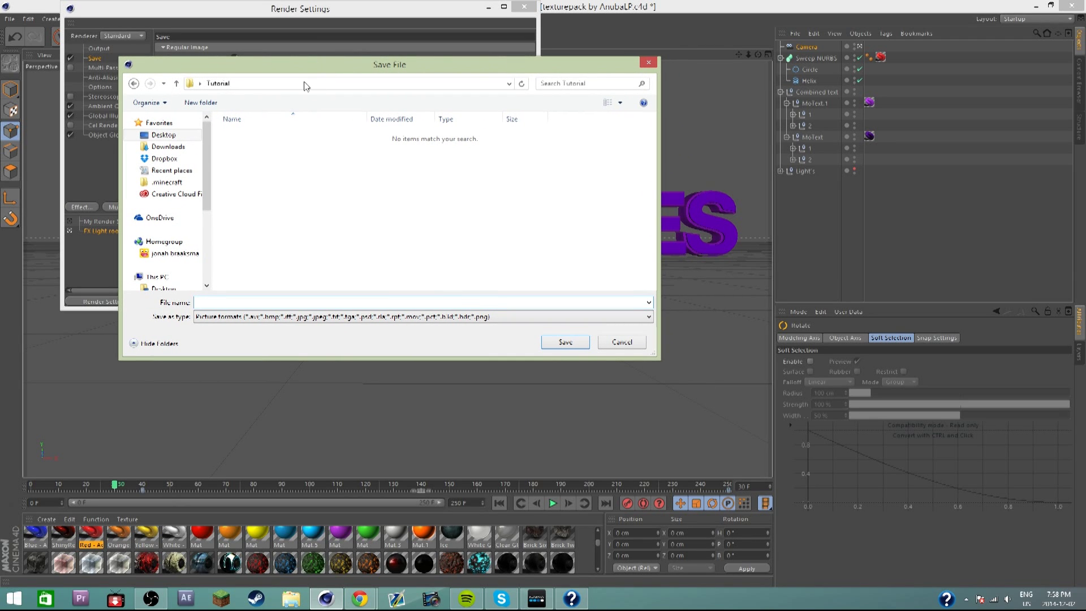
pyautogui.write('lut')
pyautogui.press('BackSpace')
pyautogui.press('BackSpace')
pyautogui.write('tut')
pyautogui.click(562, 347)
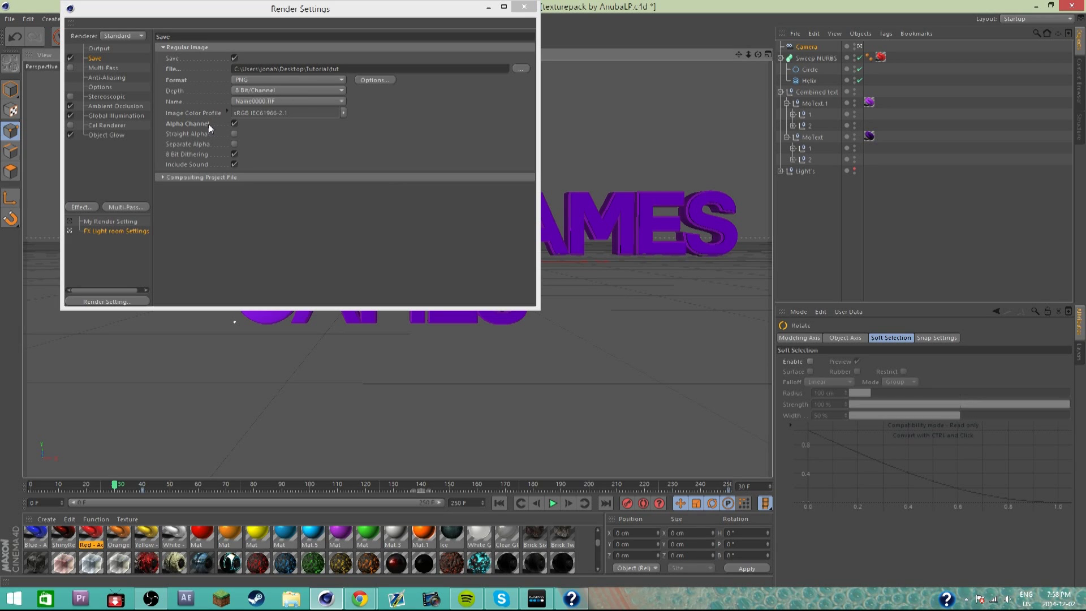
pyautogui.click(183, 125)
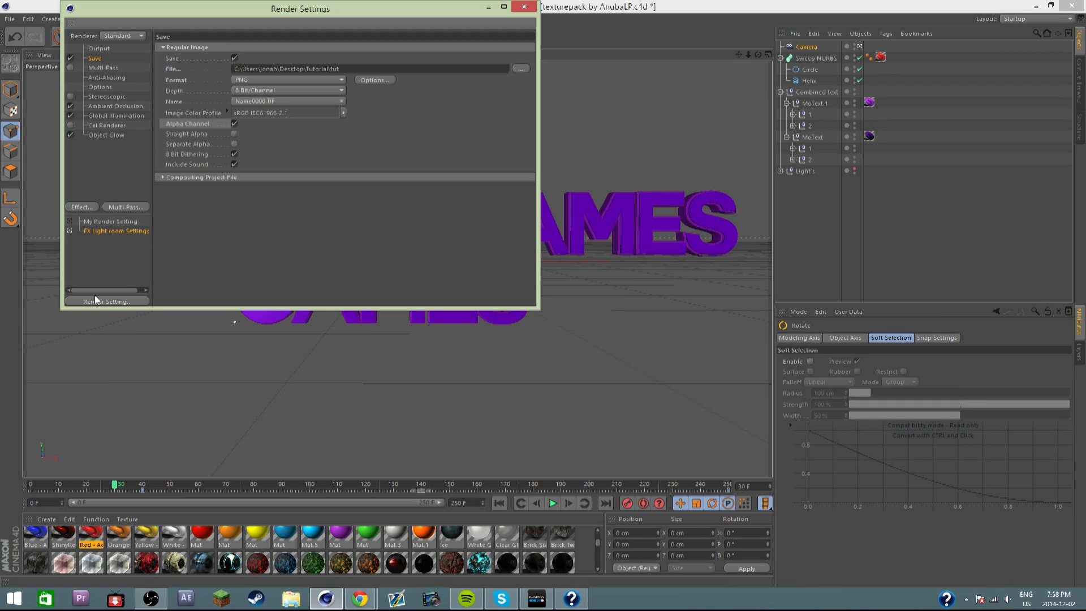
pyautogui.click(81, 207)
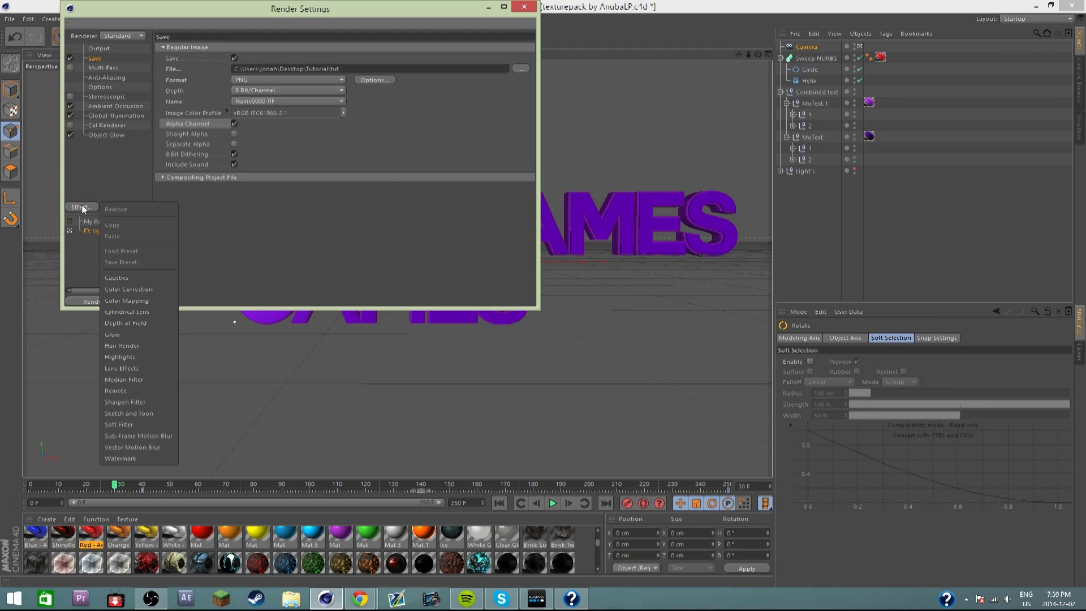
pyautogui.click(74, 278)
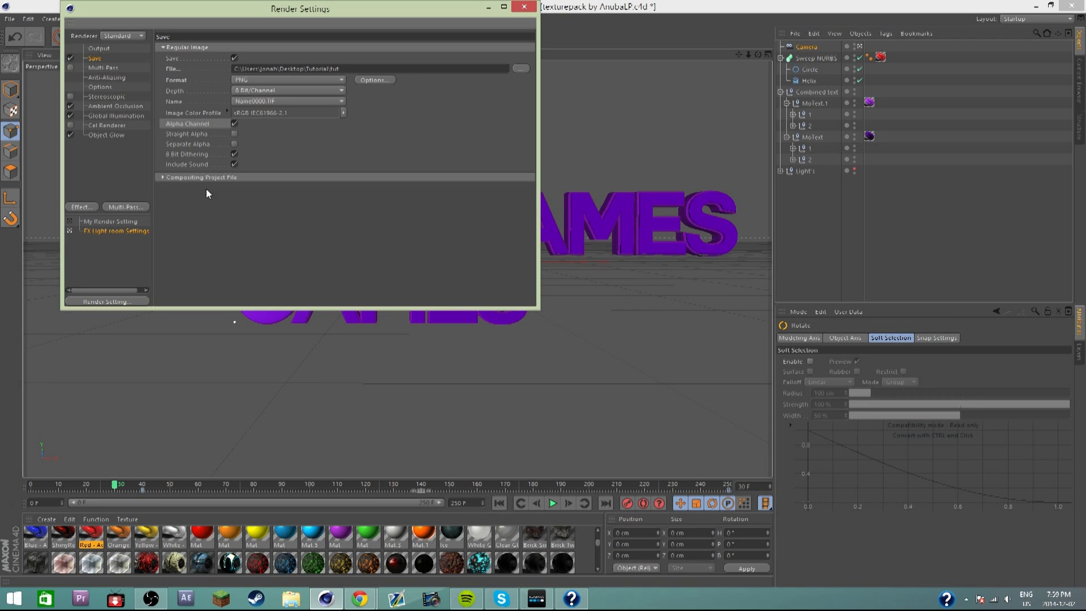
pyautogui.click(163, 177)
pyautogui.click(162, 177)
pyautogui.click(162, 177)
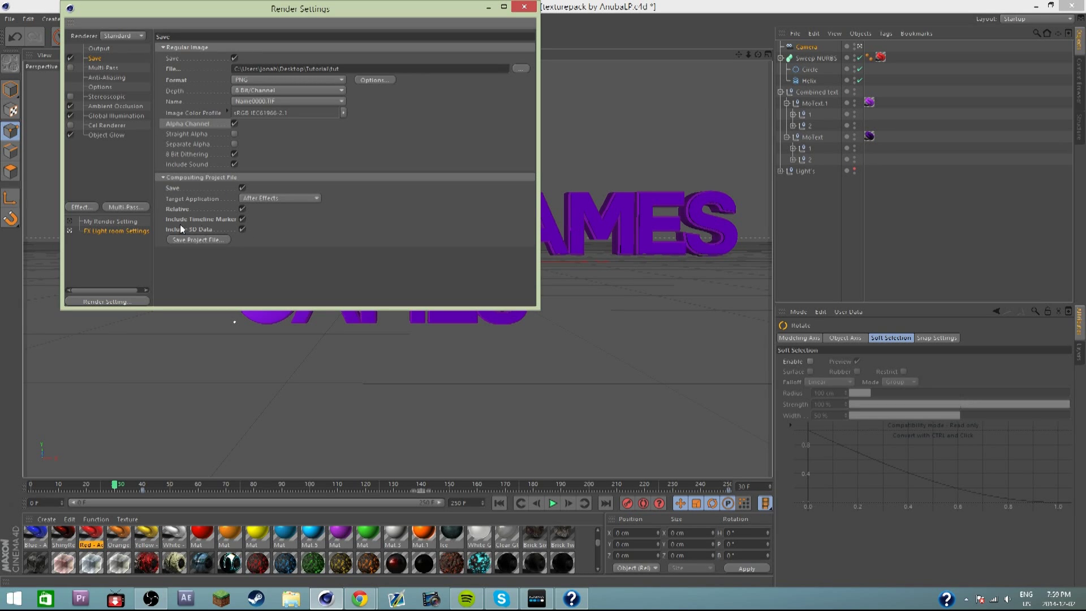
pyautogui.click(289, 199)
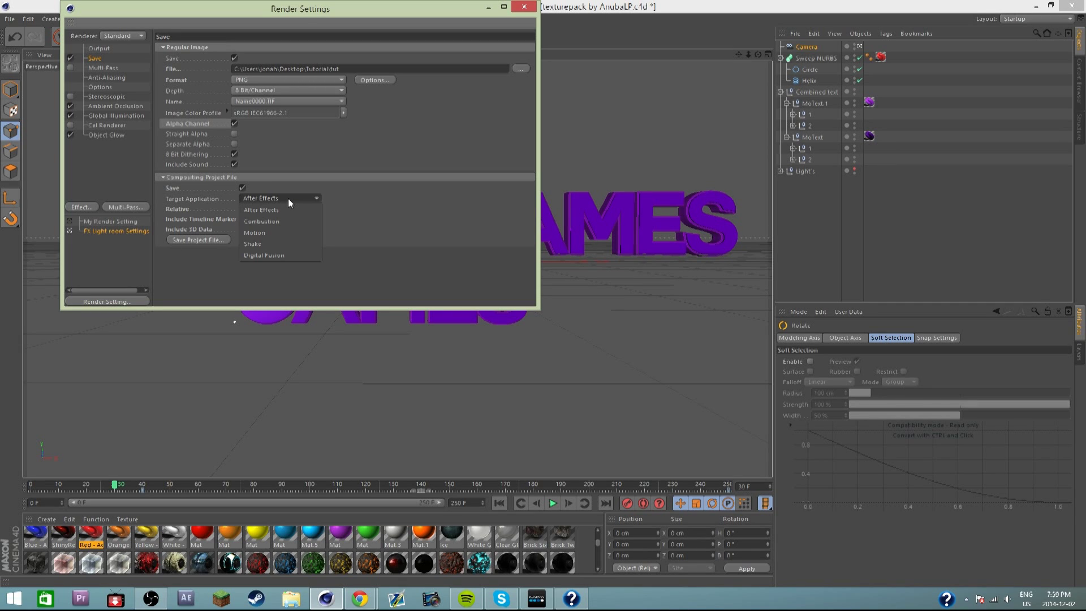
pyautogui.click(387, 225)
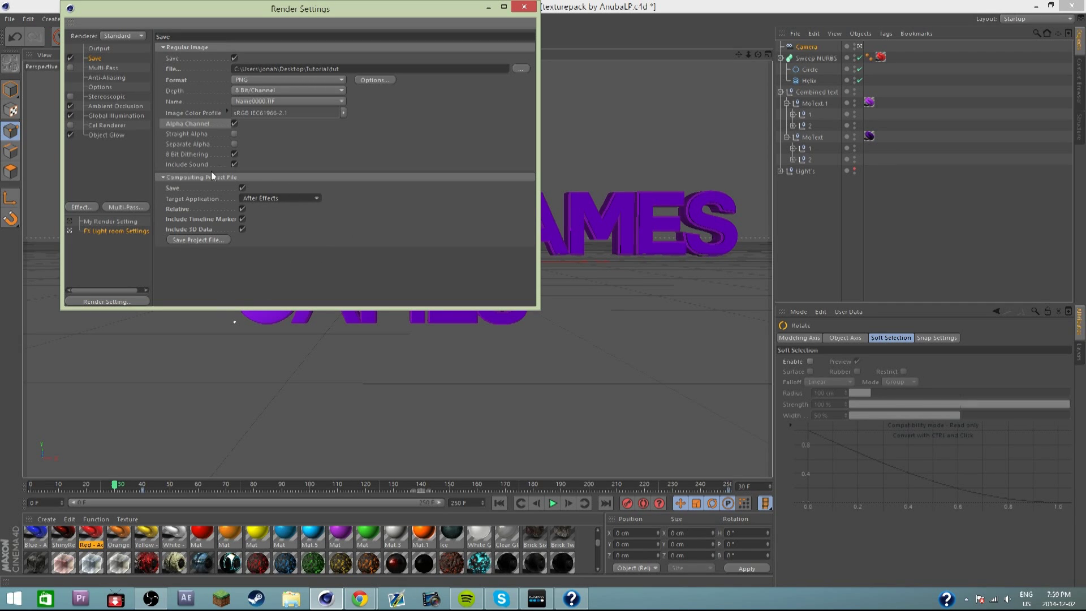
pyautogui.click(163, 178)
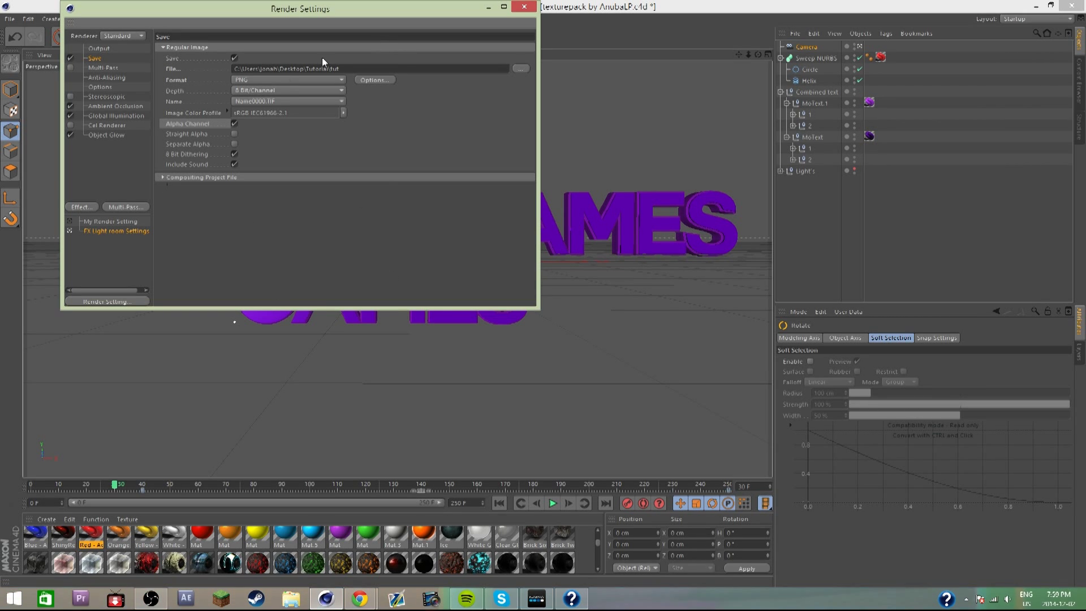
pyautogui.click(523, 7)
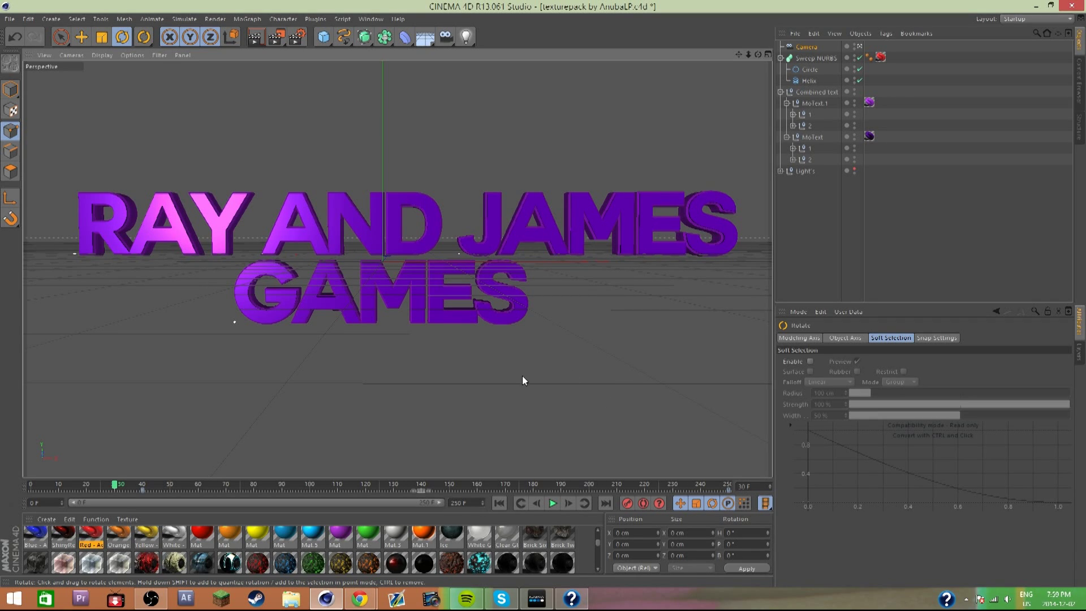
# - Start rendering the full animation into the Picture Viewer
pyautogui.click(273, 39)
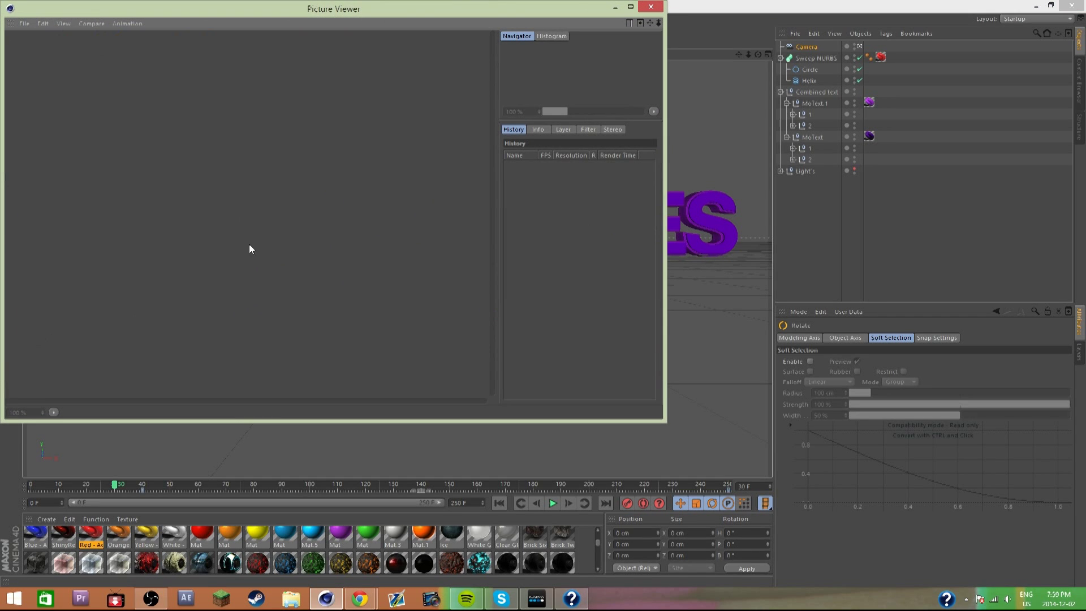